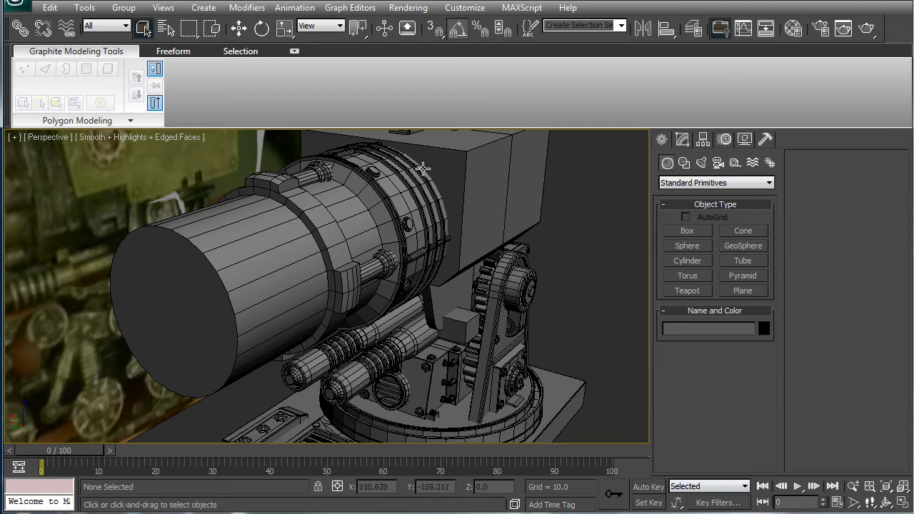
Select the front end face of the large barrel cylinder and bevel it slightly outward
{"action": "middle_click_drag", "start_coordinate": [384, 244], "coordinate": [448, 288]}
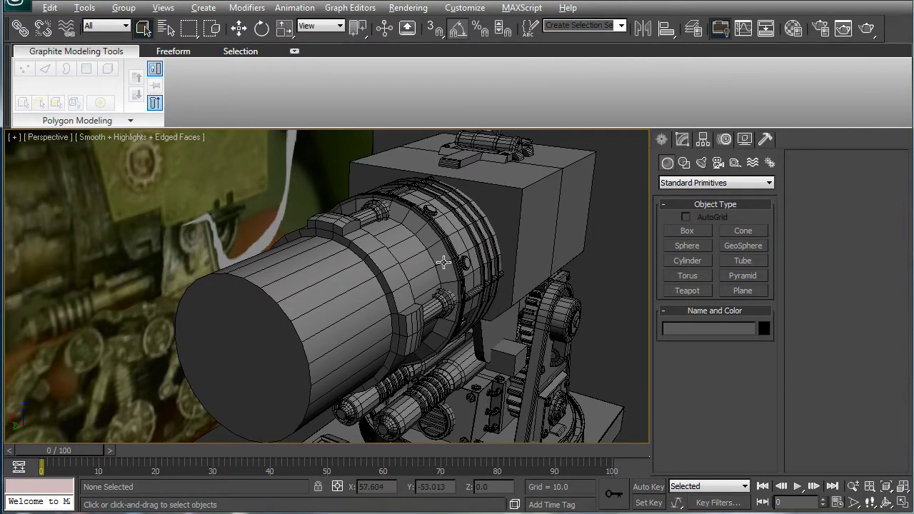
{"action": "middle_click_drag", "start_coordinate": [428, 257], "coordinate": [456, 306], "text": "alt"}
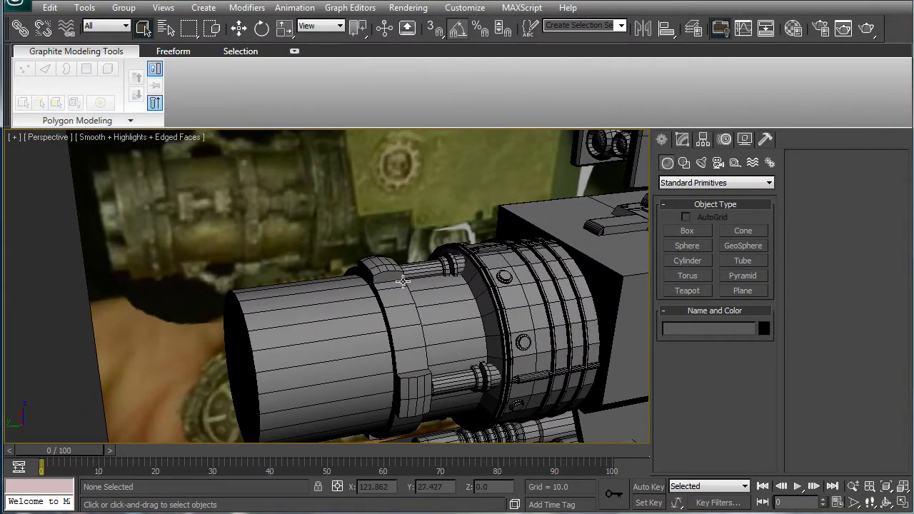
{"action": "middle_click_drag", "start_coordinate": [403, 284], "coordinate": [439, 329], "text": "alt"}
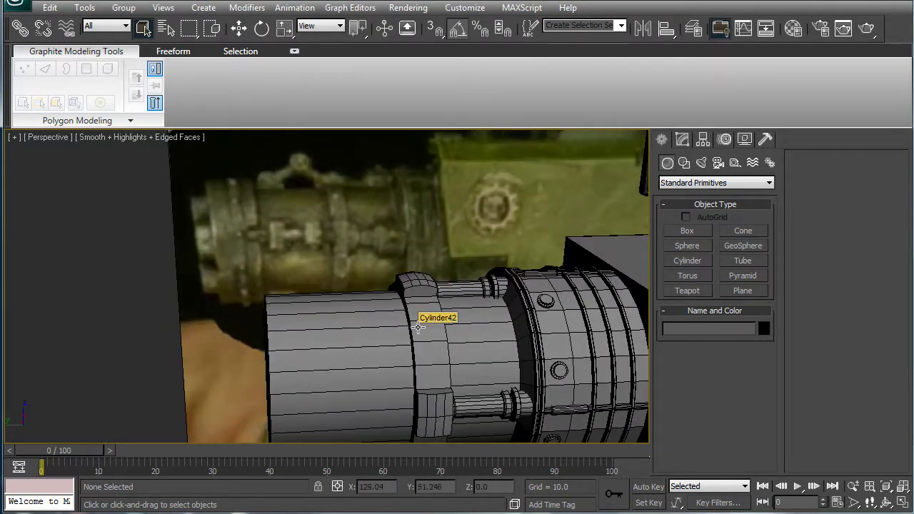
{"action": "left_click", "coordinate": [424, 347]}
{"action": "left_click", "coordinate": [691, 139]}
{"action": "left_click", "coordinate": [707, 243]}
{"action": "left_click", "coordinate": [446, 314]}
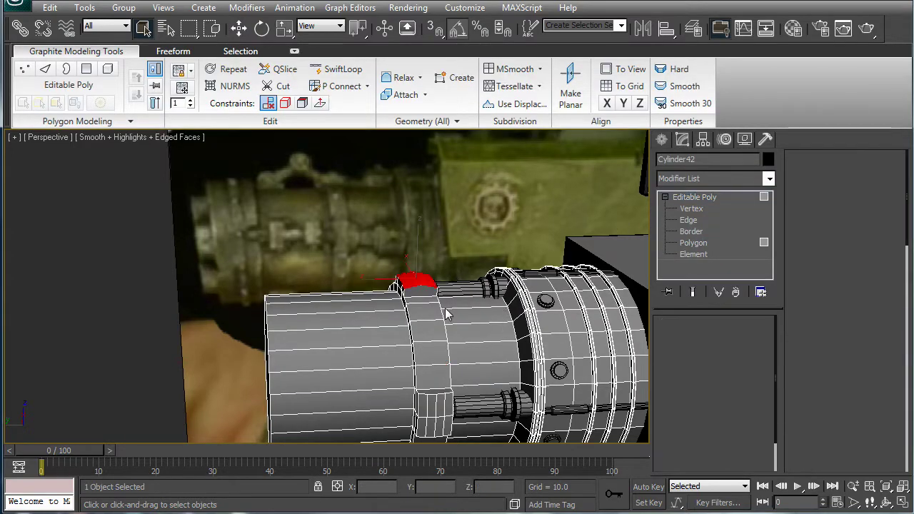
{"action": "middle_click_drag", "start_coordinate": [313, 350], "coordinate": [428, 350]}
{"action": "left_click", "coordinate": [426, 354]}
{"action": "left_click", "coordinate": [814, 208]}
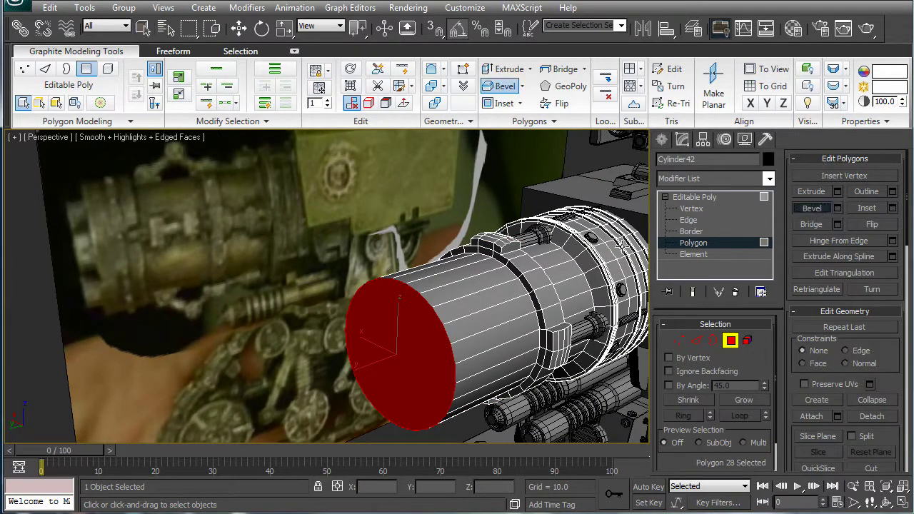
{"action": "left_click_drag", "start_coordinate": [383, 309], "coordinate": [389, 306]}
{"action": "left_click", "coordinate": [388, 306]}
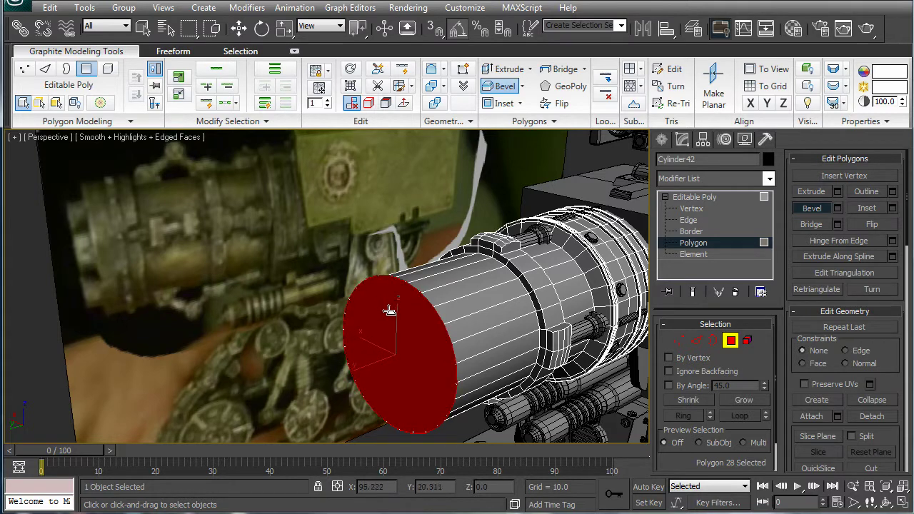
{"action": "left_click", "coordinate": [892, 207]}
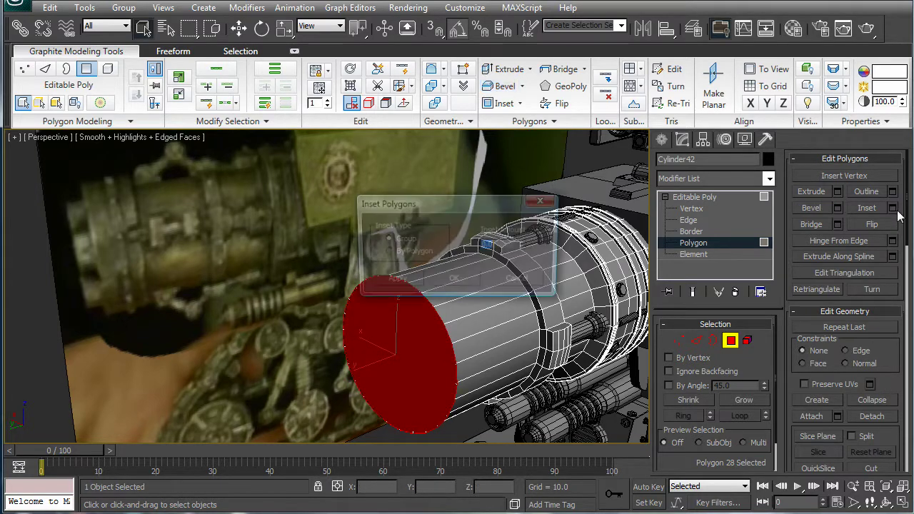
{"action": "left_click", "coordinate": [469, 283]}
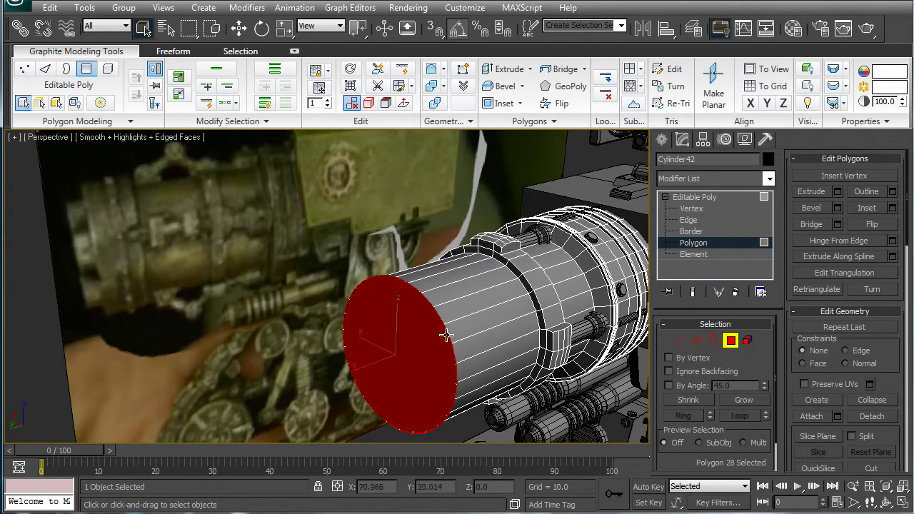
In the left view, scale the barrel's front end face outward to form a wider flange rim, using the reference image
{"action": "key", "text": "l"}
{"action": "middle_click_drag", "start_coordinate": [378, 187], "coordinate": [579, 269]}
{"action": "scroll", "coordinate": [375, 316], "scroll_direction": "up", "scroll_amount": 7}
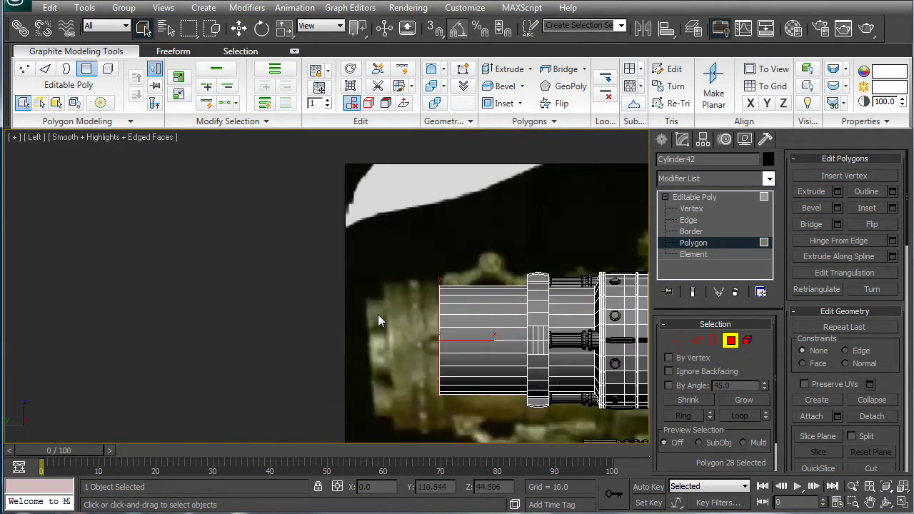
{"action": "middle_click_drag", "start_coordinate": [434, 348], "coordinate": [330, 300]}
{"action": "key", "text": "w"}
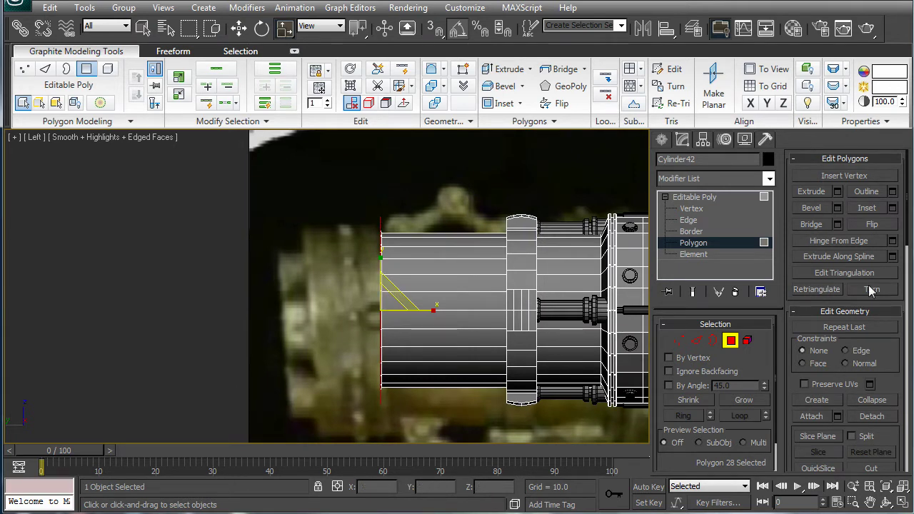
Extrude the barrel's front end face as a group by 4.65, followed by a narrow section of 1.711
{"action": "left_click", "coordinate": [838, 190]}
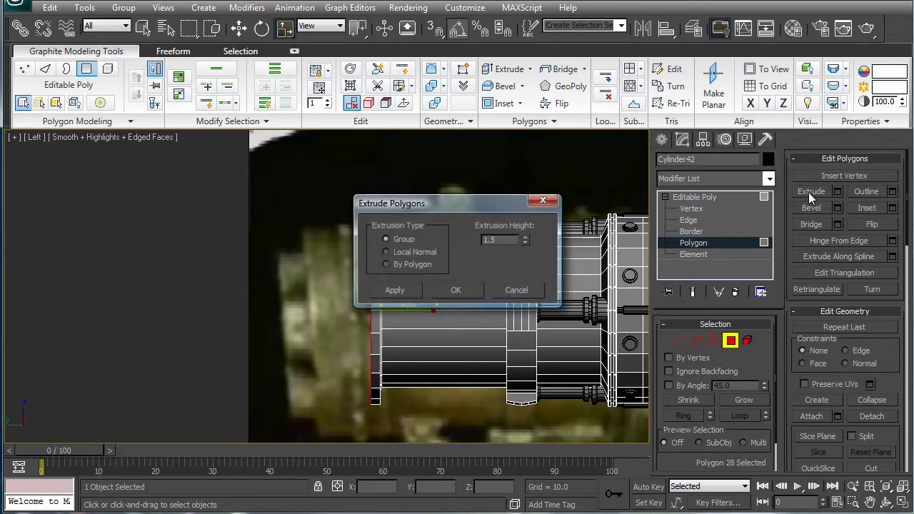
{"action": "left_click_drag", "start_coordinate": [446, 207], "coordinate": [588, 257]}
{"action": "left_click_drag", "start_coordinate": [667, 293], "coordinate": [660, 140]}
{"action": "left_click", "coordinate": [543, 341]}
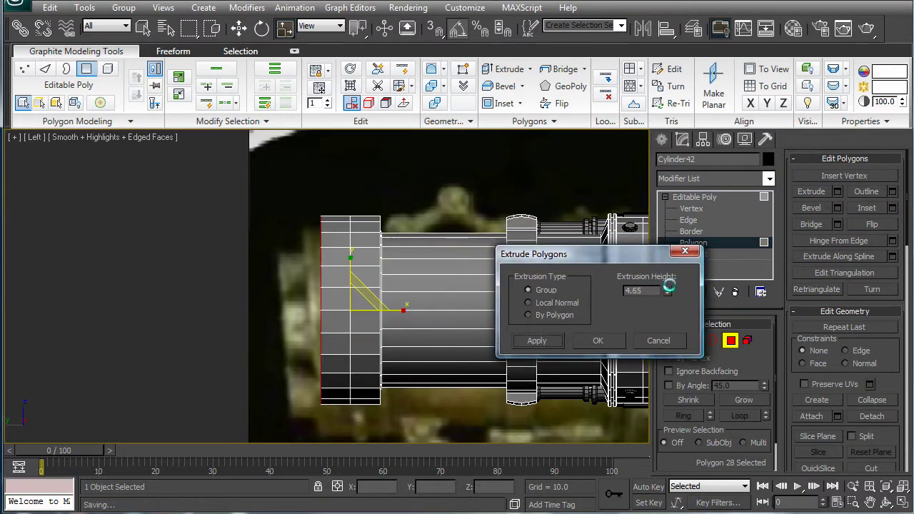
{"action": "left_click_drag", "start_coordinate": [666, 292], "coordinate": [664, 335]}
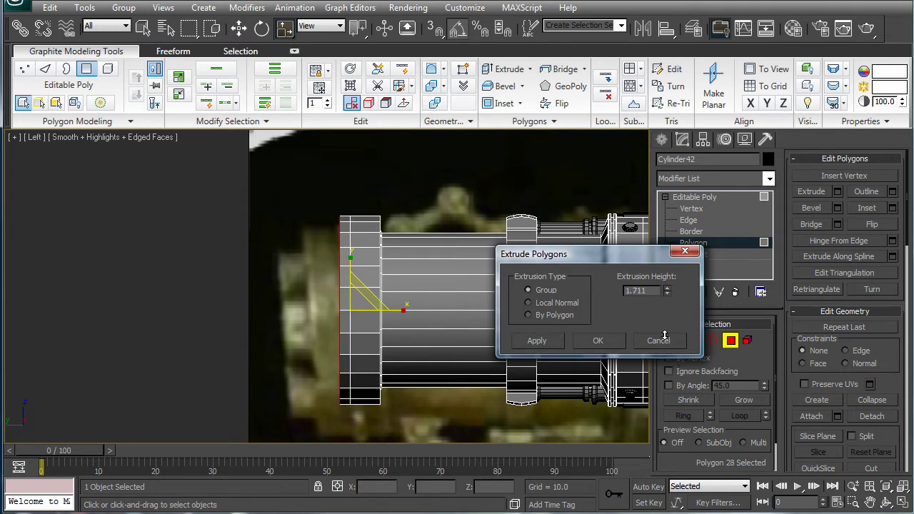
{"action": "left_click", "coordinate": [554, 344]}
Extrude the front end face once more into a wide third section that lengthens the flange toward the reference barrel's front
{"action": "left_click_drag", "start_coordinate": [666, 293], "coordinate": [655, 162]}
{"action": "left_click", "coordinate": [660, 177]}
{"action": "left_click", "coordinate": [612, 258]}
{"action": "left_click_drag", "start_coordinate": [668, 289], "coordinate": [662, 275]}
{"action": "left_click", "coordinate": [595, 341]}
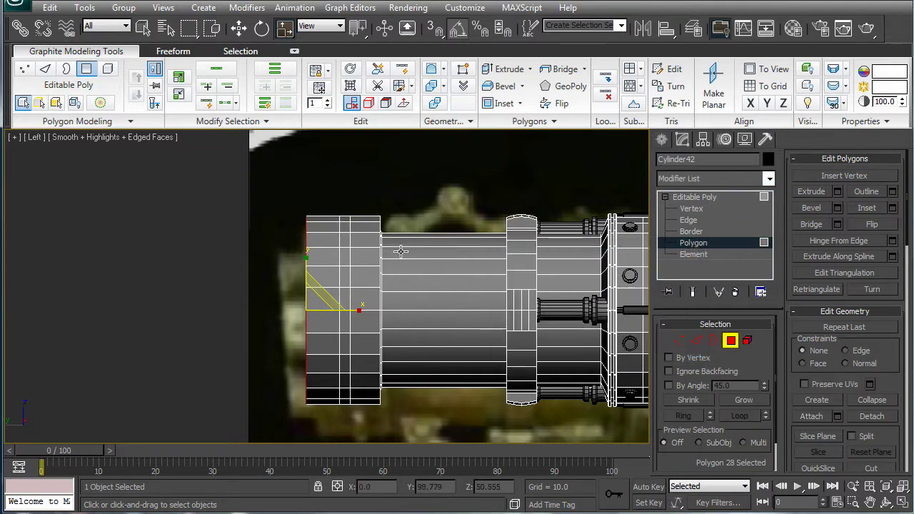
Select the ring of polygons around the flange's narrow middle band and extrude them 0.673 by Local Normal
{"action": "key", "text": "p"}
{"action": "middle_click_drag", "start_coordinate": [449, 272], "coordinate": [432, 345], "text": "alt"}
{"action": "left_click", "coordinate": [689, 219]}
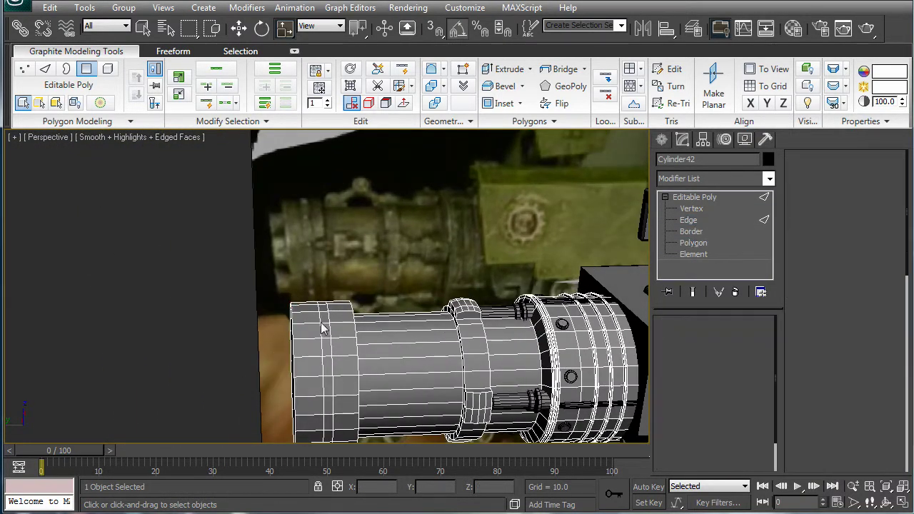
{"action": "key", "text": "2"}
{"action": "left_click", "coordinate": [322, 326]}
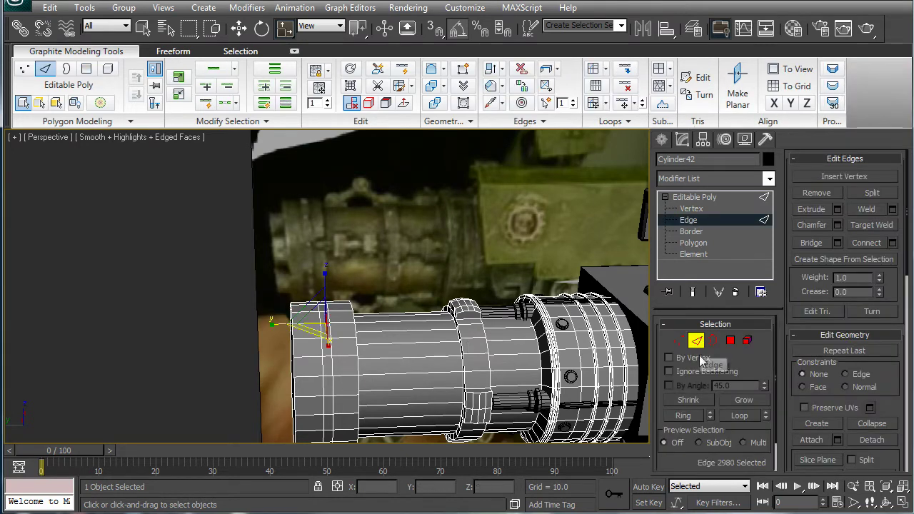
{"action": "left_click", "coordinate": [682, 415]}
{"action": "left_click", "coordinate": [730, 341], "text": "ctrl"}
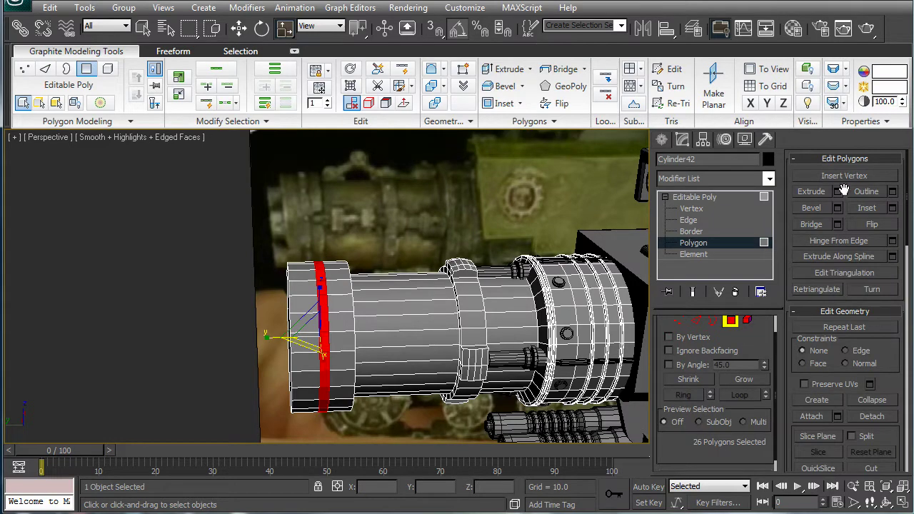
{"action": "left_click", "coordinate": [839, 191]}
{"action": "middle_click_drag", "start_coordinate": [502, 279], "coordinate": [503, 250], "text": "alt"}
{"action": "left_click", "coordinate": [527, 302]}
{"action": "scroll", "coordinate": [502, 250], "scroll_direction": "up", "scroll_amount": 3}
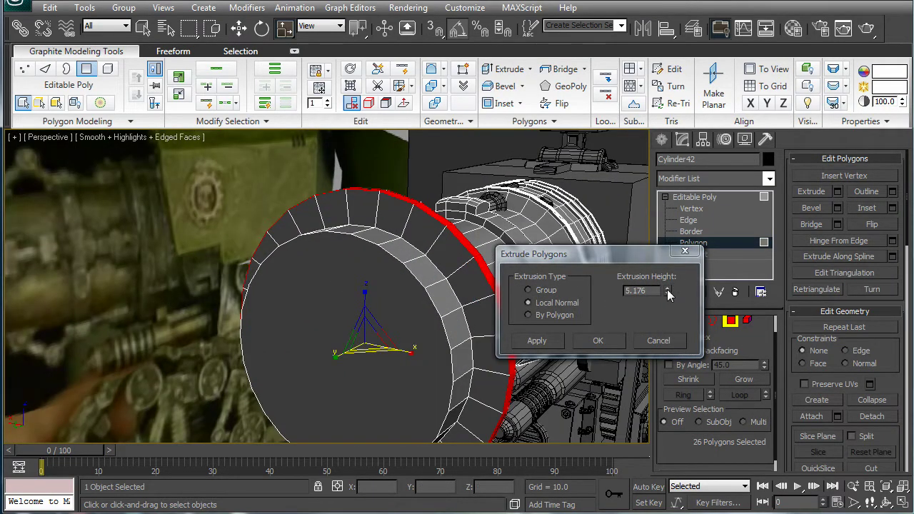
{"action": "left_click_drag", "start_coordinate": [668, 292], "coordinate": [664, 350]}
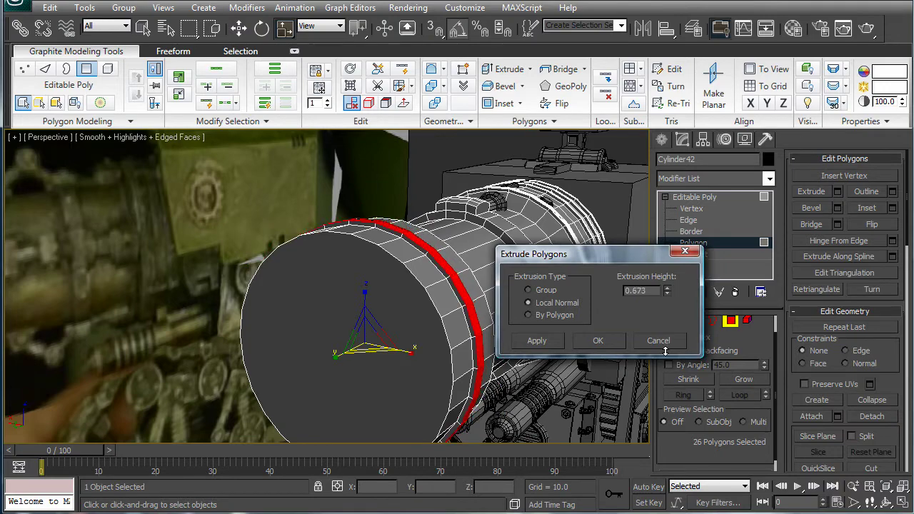
{"action": "left_click", "coordinate": [597, 341]}
{"action": "middle_click_drag", "start_coordinate": [503, 270], "coordinate": [410, 277], "text": "alt"}
{"action": "left_click", "coordinate": [280, 264]}
Finish editing the barrel and hide the flat plane above the model
{"action": "scroll", "coordinate": [546, 318], "scroll_direction": "down", "scroll_amount": 5}
{"action": "middle_click_drag", "start_coordinate": [546, 319], "coordinate": [606, 307], "text": "alt"}
{"action": "scroll", "coordinate": [424, 230], "scroll_direction": "up", "scroll_amount": 2}
{"action": "middle_click_drag", "start_coordinate": [424, 237], "coordinate": [328, 240], "text": "alt"}
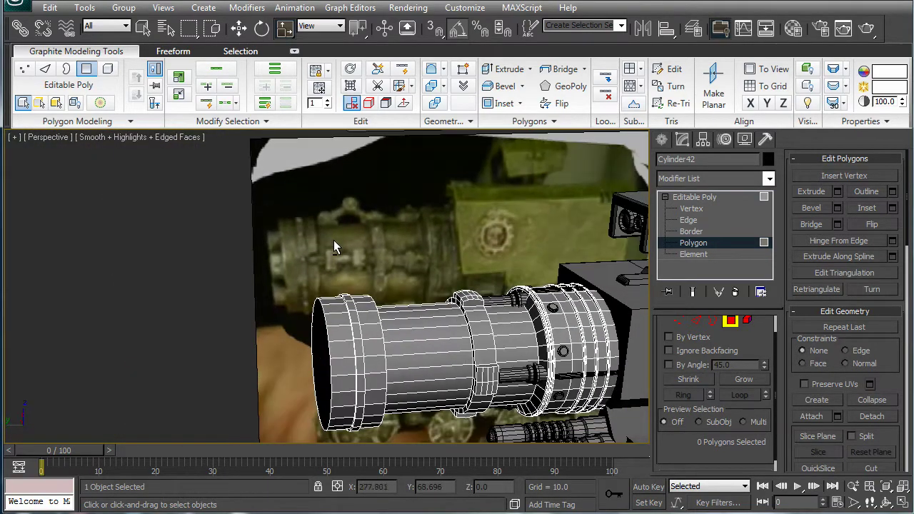
{"action": "scroll", "coordinate": [461, 309], "scroll_direction": "up", "scroll_amount": 5}
{"action": "middle_click_drag", "start_coordinate": [459, 284], "coordinate": [383, 364]}
{"action": "scroll", "coordinate": [453, 406], "scroll_direction": "up", "scroll_amount": 5}
{"action": "scroll", "coordinate": [490, 382], "scroll_direction": "down", "scroll_amount": 5}
{"action": "middle_click_drag", "start_coordinate": [486, 372], "coordinate": [432, 312], "text": "alt"}
{"action": "scroll", "coordinate": [436, 319], "scroll_direction": "down", "scroll_amount": 7}
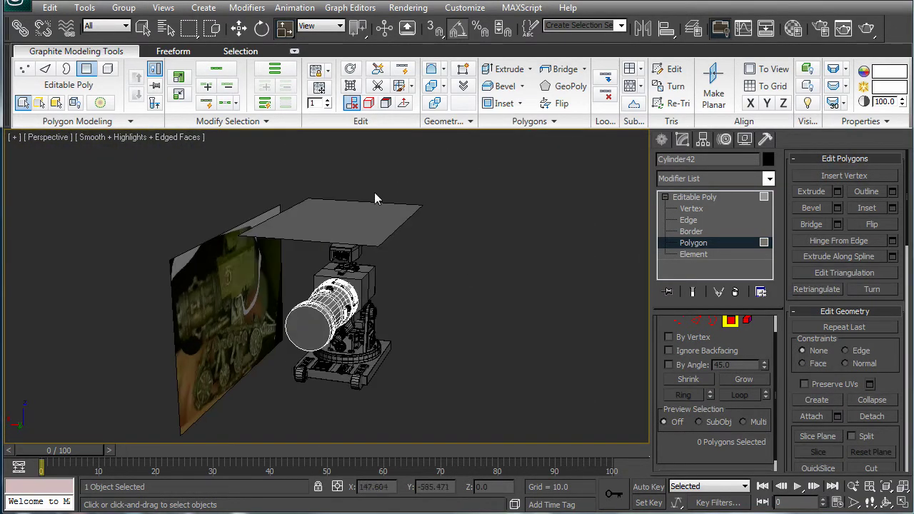
{"action": "right_click", "coordinate": [581, 207]}
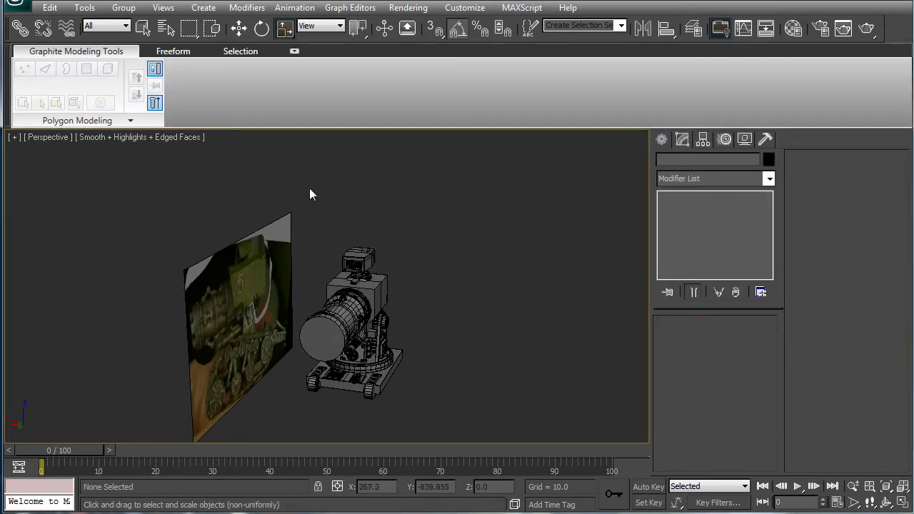
Create a cylinder with AutoGrid on the upper rod's end collar, about 0.67 in radius and 0.25 high
{"action": "middle_click_drag", "start_coordinate": [309, 195], "coordinate": [371, 229], "text": "alt"}
{"action": "scroll", "coordinate": [439, 292], "scroll_direction": "up", "scroll_amount": 5}
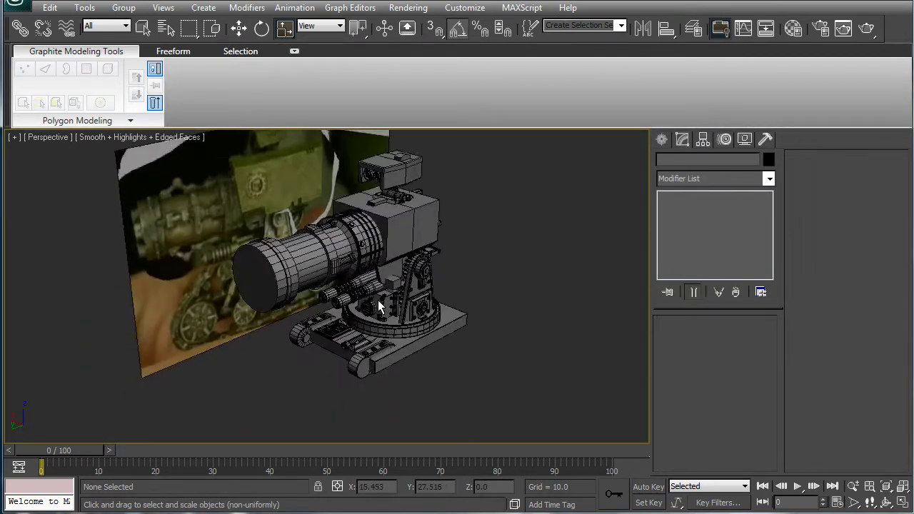
{"action": "scroll", "coordinate": [353, 289], "scroll_direction": "up", "scroll_amount": 2}
{"action": "middle_click_drag", "start_coordinate": [367, 251], "coordinate": [420, 303], "text": "alt"}
{"action": "scroll", "coordinate": [378, 252], "scroll_direction": "up", "scroll_amount": 3}
{"action": "scroll", "coordinate": [362, 265], "scroll_direction": "up", "scroll_amount": 3}
{"action": "middle_click_drag", "start_coordinate": [444, 271], "coordinate": [473, 333]}
{"action": "scroll", "coordinate": [298, 239], "scroll_direction": "up", "scroll_amount": 3}
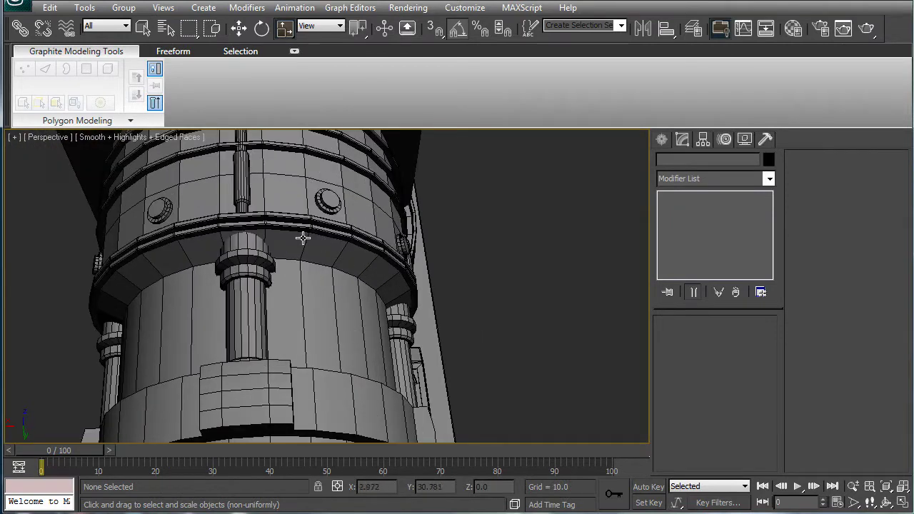
{"action": "middle_click_drag", "start_coordinate": [364, 265], "coordinate": [591, 344]}
{"action": "left_click", "coordinate": [662, 140]}
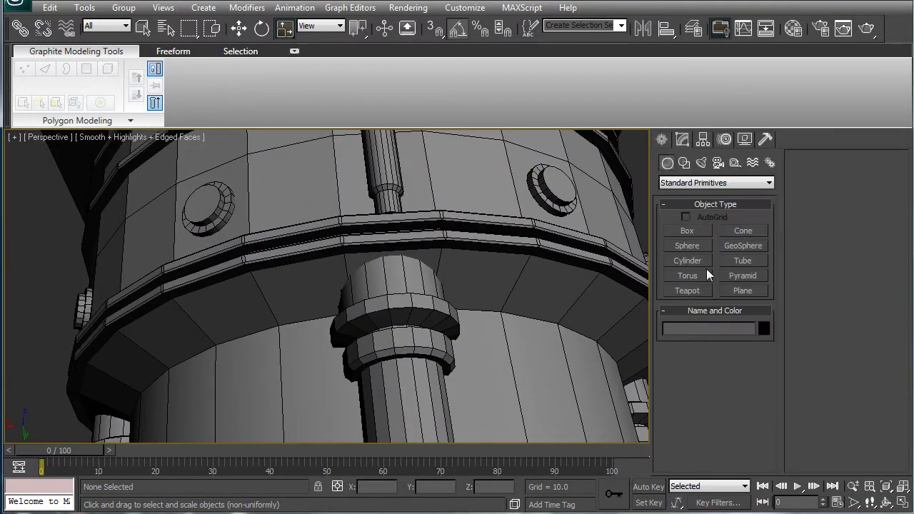
{"action": "left_click", "coordinate": [688, 247]}
{"action": "left_click", "coordinate": [688, 261]}
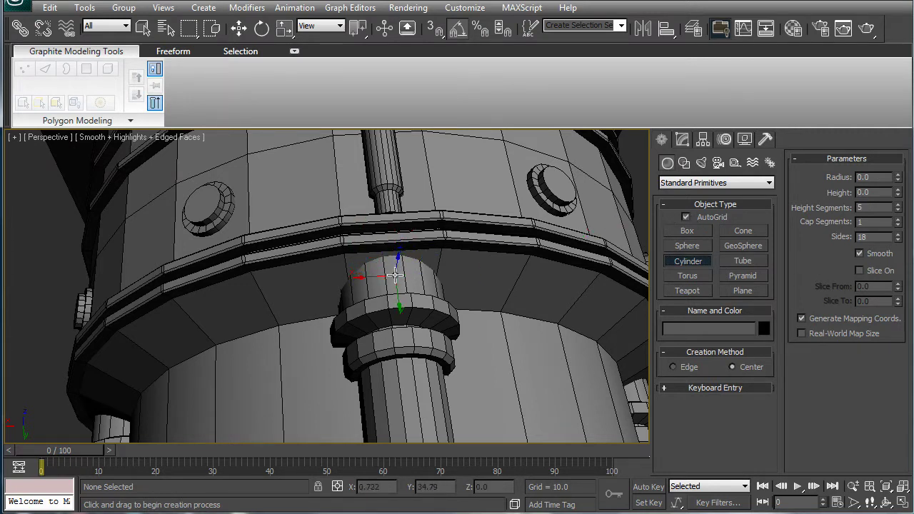
{"action": "left_click_drag", "start_coordinate": [394, 275], "coordinate": [402, 289]}
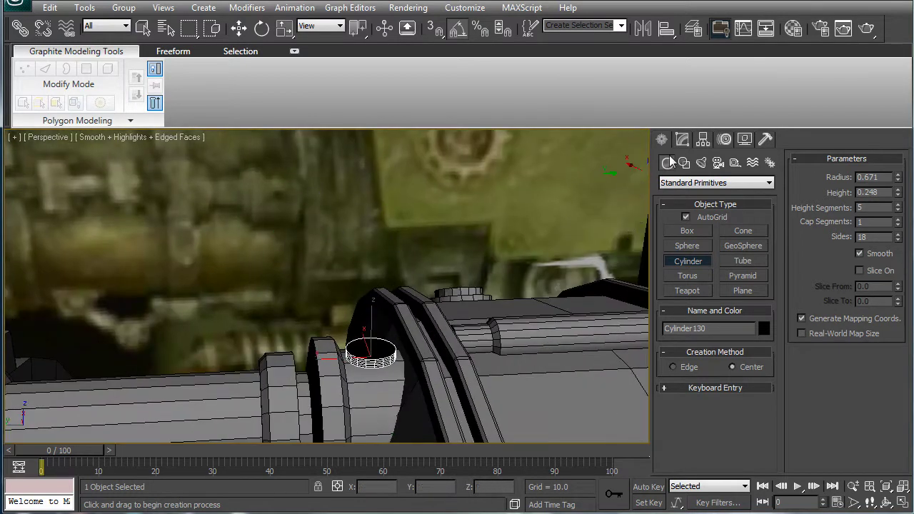
Give the small cylinder 1 height segment and a height of 0.438, and lower it partly into the rod collar
{"action": "left_click", "coordinate": [683, 139]}
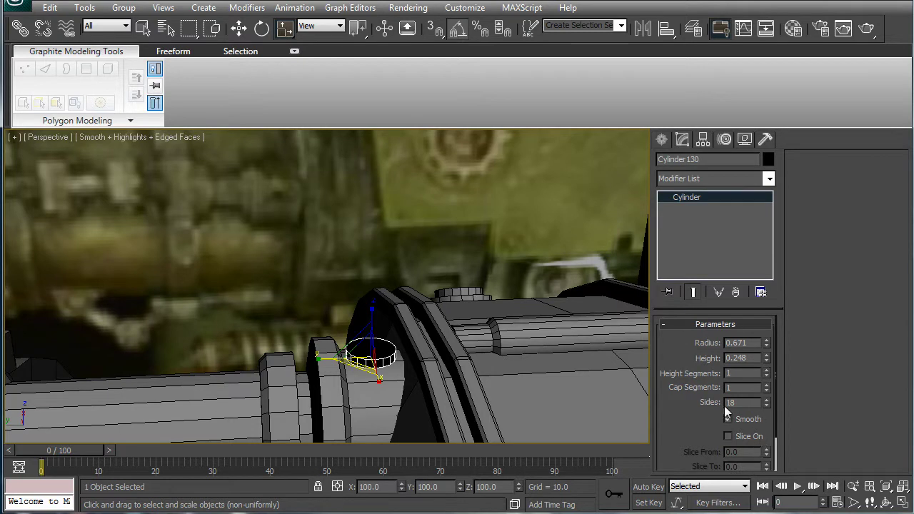
{"action": "middle_click_drag", "start_coordinate": [394, 339], "coordinate": [484, 310]}
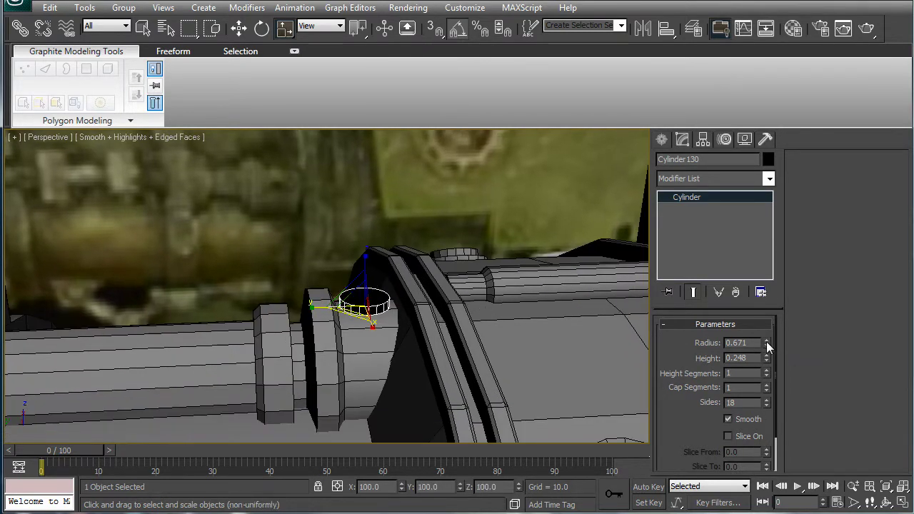
{"action": "left_click_drag", "start_coordinate": [766, 361], "coordinate": [766, 345]}
{"action": "key", "text": "w"}
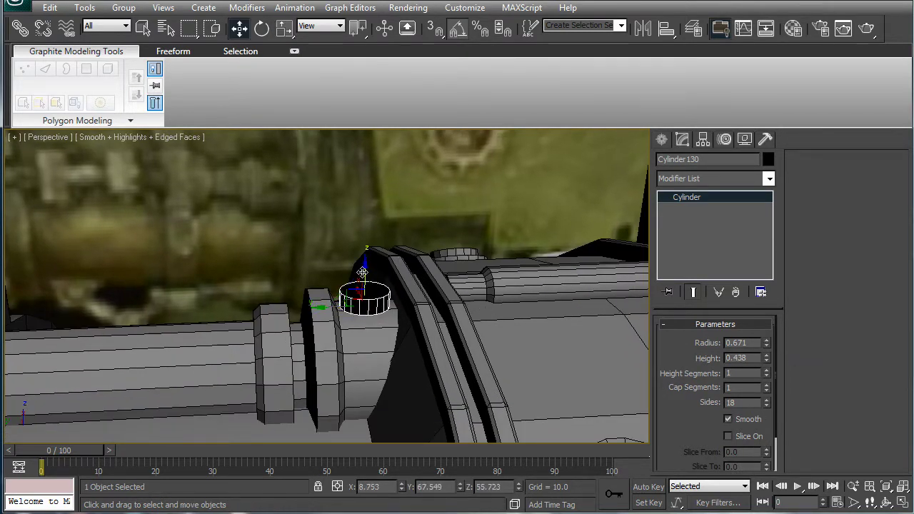
{"action": "left_click_drag", "start_coordinate": [365, 267], "coordinate": [367, 279]}
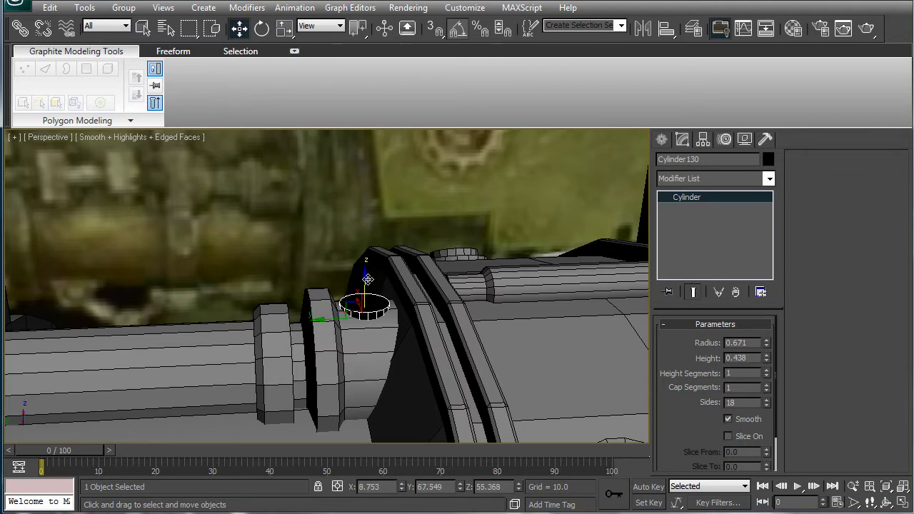
Convert the small cylinder to an Editable Poly and inset its top face by 0.12
{"action": "key", "text": "ctrl+e"}
{"action": "left_click", "coordinate": [731, 341]}
{"action": "key", "text": "4"}
{"action": "left_click", "coordinate": [362, 305]}
{"action": "middle_click_drag", "start_coordinate": [493, 318], "coordinate": [401, 259]}
{"action": "scroll", "coordinate": [533, 241], "scroll_direction": "up", "scroll_amount": 5}
{"action": "left_click", "coordinate": [891, 208]}
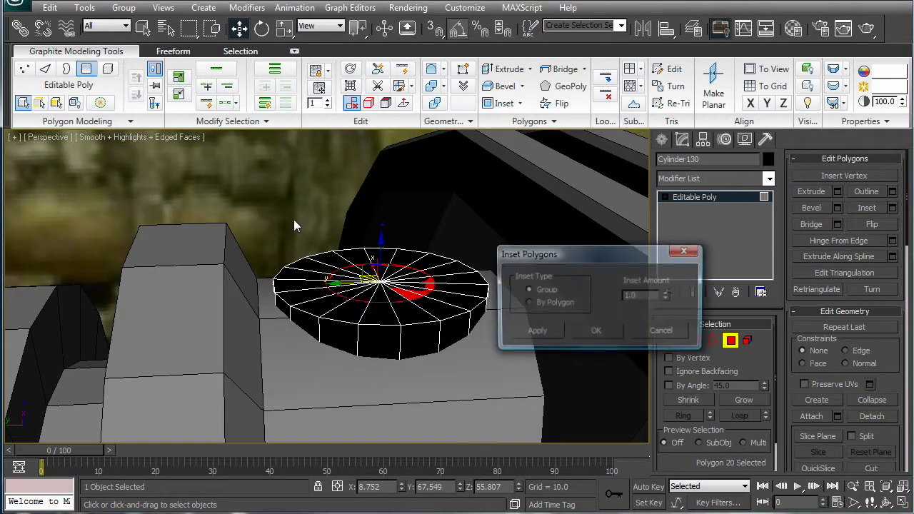
{"action": "left_click_drag", "start_coordinate": [666, 296], "coordinate": [671, 356]}
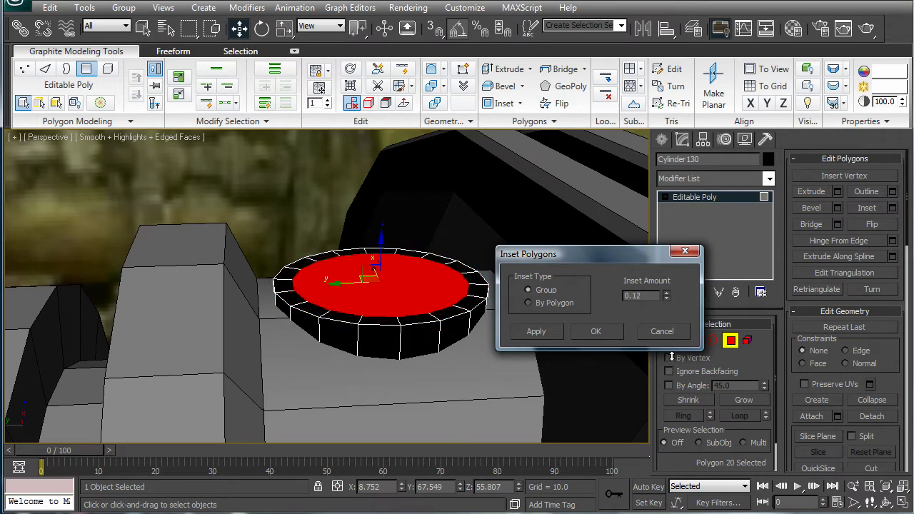
{"action": "left_click", "coordinate": [597, 331]}
Extrude the small cylinder's inset top face slightly upward into a raised bolt head
{"action": "left_click", "coordinate": [836, 192]}
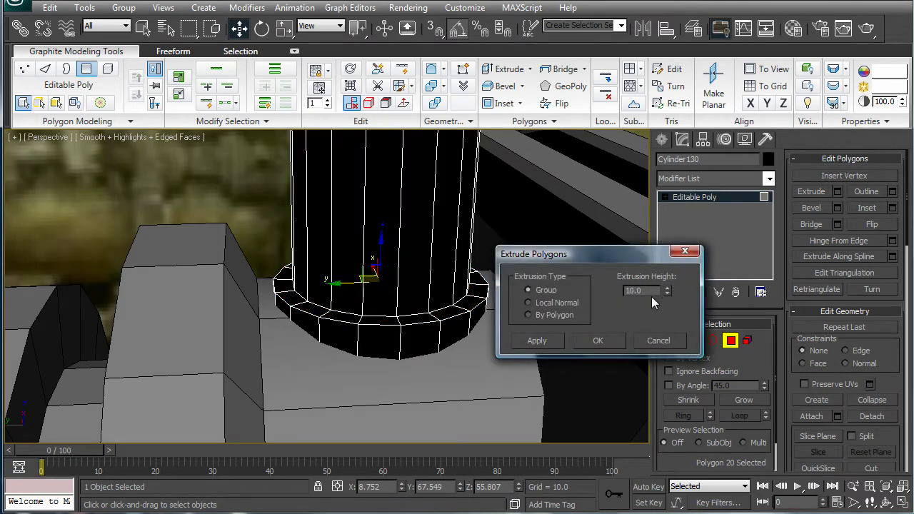
{"action": "left_click_drag", "start_coordinate": [666, 289], "coordinate": [655, 324]}
{"action": "mouse_move", "coordinate": [668, 292]}
{"action": "left_mouse_down"}
{"action": "mouse_move", "coordinate": [669, 319]}
{"action": "mouse_move", "coordinate": [663, 294]}
{"action": "left_mouse_up"}
{"action": "left_click", "coordinate": [600, 342]}
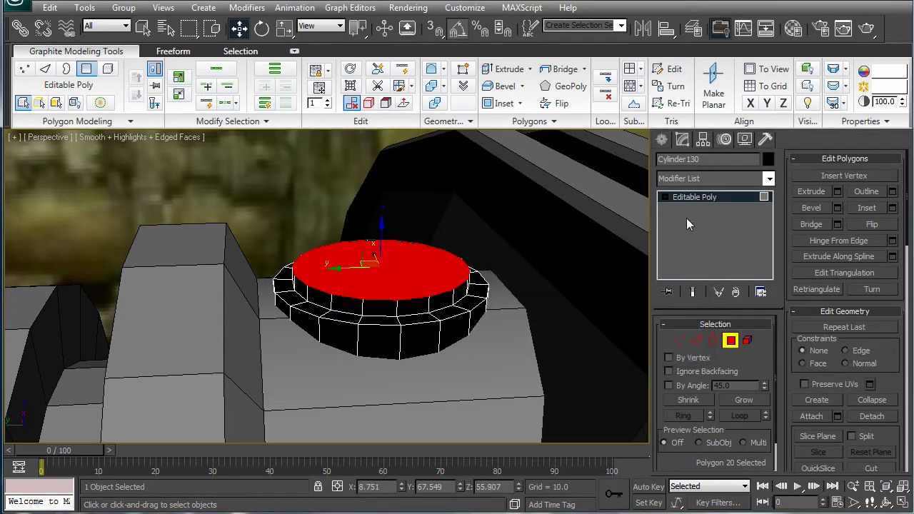
Leave polygon editing on the bolt and align its pivot alone to the centre of the cannon barrel
{"action": "left_click", "coordinate": [690, 198]}
{"action": "scroll", "coordinate": [457, 267], "scroll_direction": "down", "scroll_amount": 5}
{"action": "middle_click_drag", "start_coordinate": [455, 267], "coordinate": [497, 288], "text": "alt"}
{"action": "scroll", "coordinate": [531, 221], "scroll_direction": "down", "scroll_amount": 4}
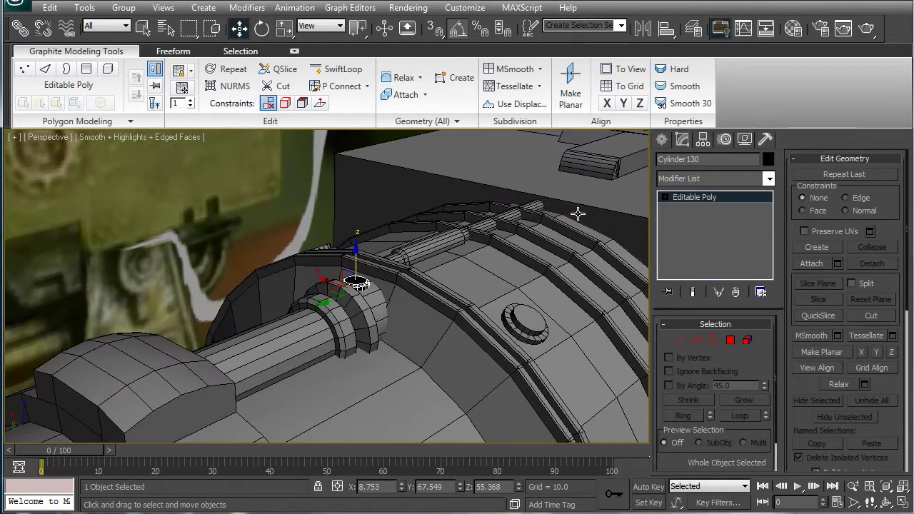
{"action": "scroll", "coordinate": [592, 224], "scroll_direction": "down", "scroll_amount": 4}
{"action": "middle_click_drag", "start_coordinate": [592, 224], "coordinate": [647, 112], "text": "alt"}
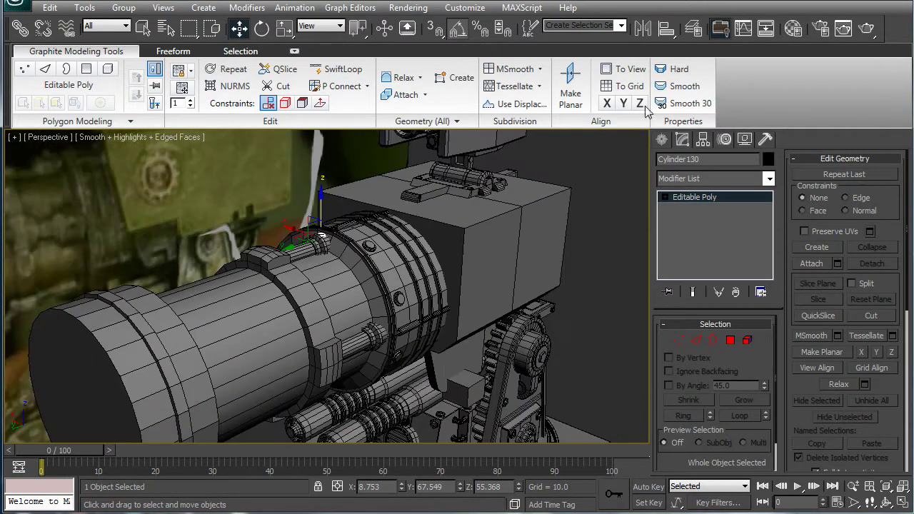
{"action": "left_click", "coordinate": [706, 139]}
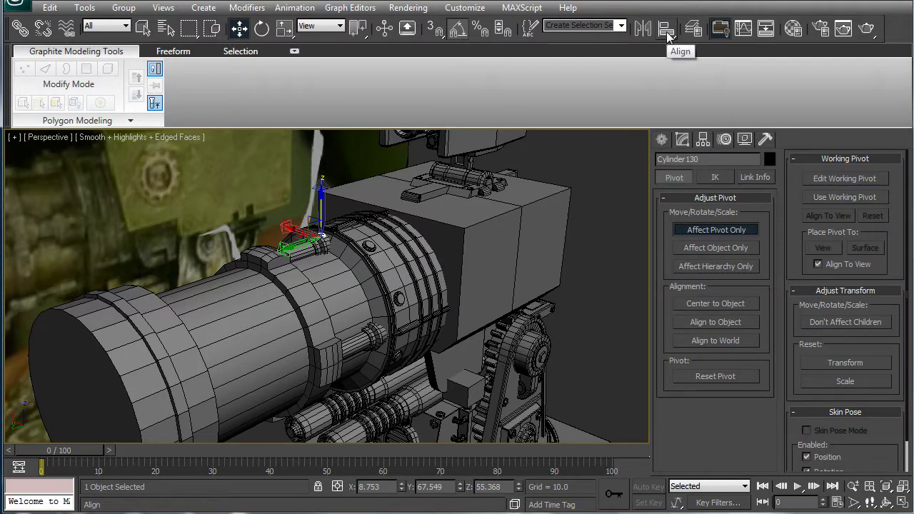
{"action": "left_click", "coordinate": [666, 28]}
{"action": "left_click", "coordinate": [308, 305]}
{"action": "left_click", "coordinate": [448, 368]}
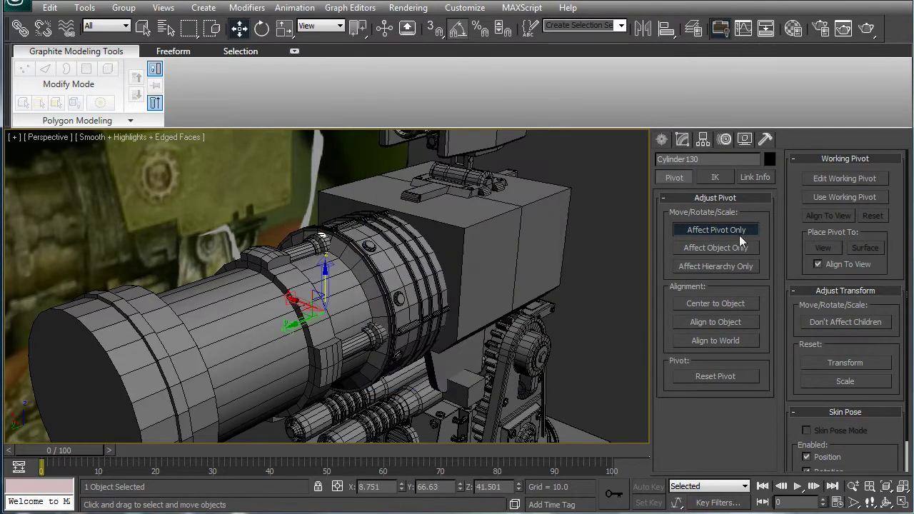
{"action": "left_click", "coordinate": [736, 231]}
Rotate-copy the bolt around the barrel's Y axis in steps of about 90°, making three copies for the other rod collars
{"action": "key", "text": "e"}
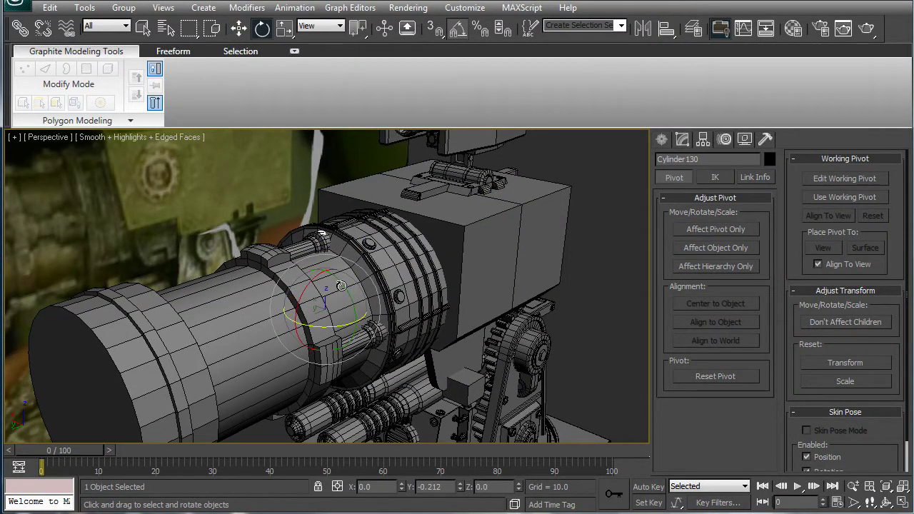
{"action": "left_click_drag", "start_coordinate": [344, 287], "coordinate": [365, 351], "text": "shift"}
{"action": "left_click", "coordinate": [458, 313]}
{"action": "mouse_move", "coordinate": [458, 313]}
{"action": "middle_mouse_down", "text": "alt"}
{"action": "mouse_move", "coordinate": [443, 302]}
{"action": "mouse_move", "coordinate": [592, 312]}
{"action": "mouse_move", "coordinate": [628, 298]}
{"action": "mouse_move", "coordinate": [583, 316]}
{"action": "mouse_move", "coordinate": [425, 308]}
{"action": "mouse_move", "coordinate": [394, 322]}
{"action": "middle_mouse_up", "text": "alt"}
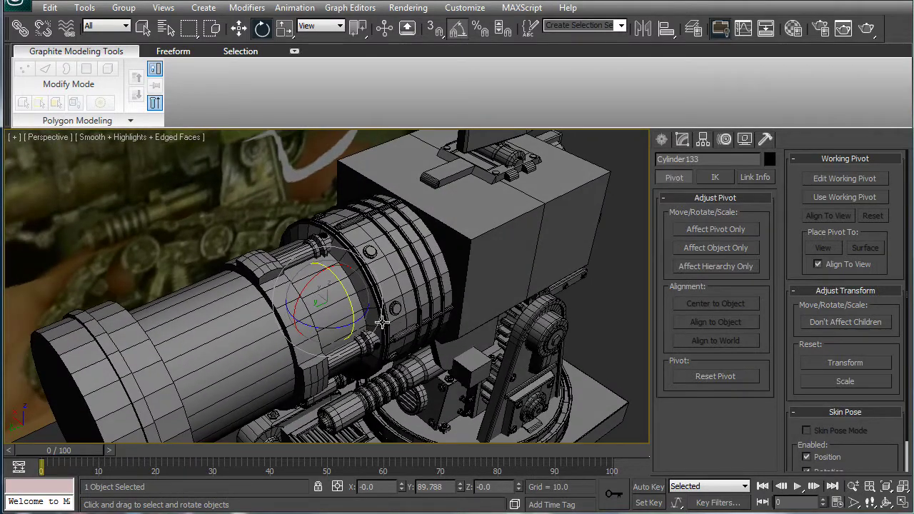
Select all four collar bolts around the barrel together
{"action": "key", "text": "q"}
{"action": "scroll", "coordinate": [346, 192], "scroll_direction": "up", "scroll_amount": 5}
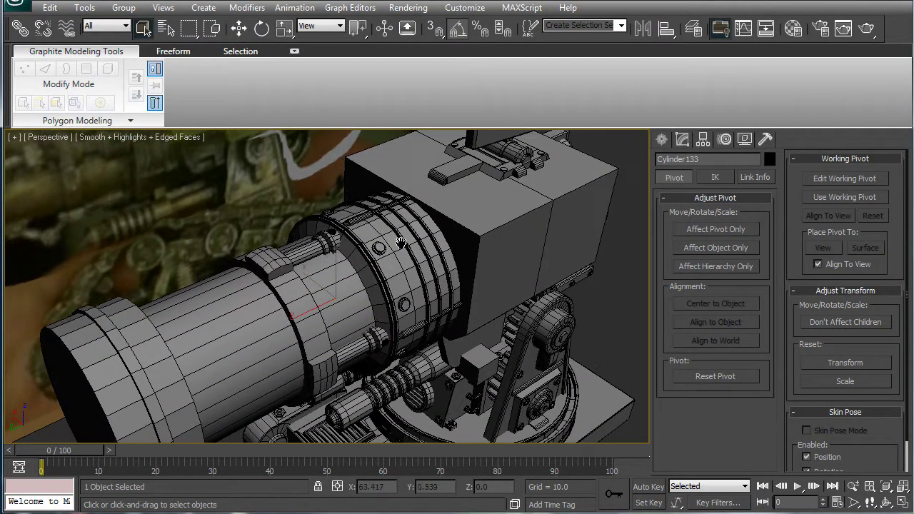
{"action": "left_click", "coordinate": [345, 172], "text": "ctrl"}
{"action": "middle_click_drag", "start_coordinate": [459, 295], "coordinate": [432, 292], "text": "alt"}
{"action": "middle_click_drag", "start_coordinate": [435, 329], "coordinate": [419, 287], "text": "alt"}
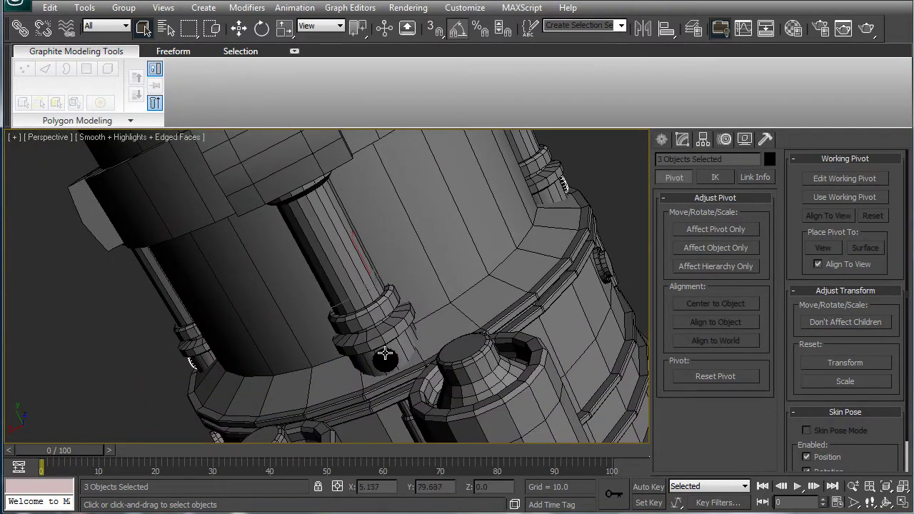
{"action": "mouse_move", "coordinate": [479, 280]}
{"action": "middle_mouse_down", "text": "alt"}
{"action": "mouse_move", "coordinate": [467, 248]}
{"action": "mouse_move", "coordinate": [473, 267]}
{"action": "middle_mouse_up", "text": "alt"}
{"action": "scroll", "coordinate": [436, 300], "scroll_direction": "down", "scroll_amount": 5}
Copy the four bolts forward along the barrel onto the raised clamp blocks at the rods' front ends
{"action": "key", "text": "w"}
{"action": "scroll", "coordinate": [438, 302], "scroll_direction": "up", "scroll_amount": 2}
{"action": "scroll", "coordinate": [438, 304], "scroll_direction": "up", "scroll_amount": 2}
{"action": "mouse_move", "coordinate": [412, 308]}
{"action": "left_mouse_down"}
{"action": "mouse_move", "coordinate": [297, 350]}
{"action": "mouse_move", "coordinate": [314, 344]}
{"action": "left_mouse_up"}
{"action": "left_click", "coordinate": [457, 312]}
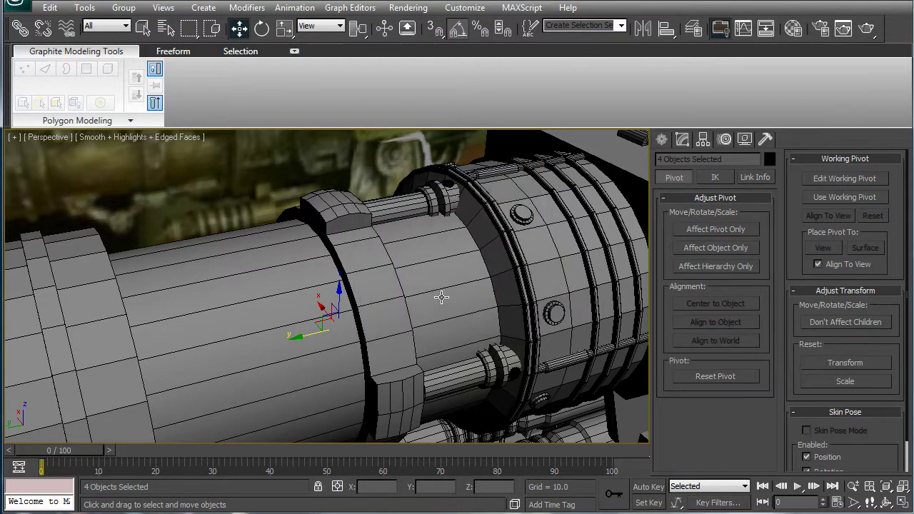
Scale the four copied bolts uniformly to about 105% and move them about 0.8 back along the barrel's Y axis
{"action": "key", "text": "r"}
{"action": "key", "text": "r"}
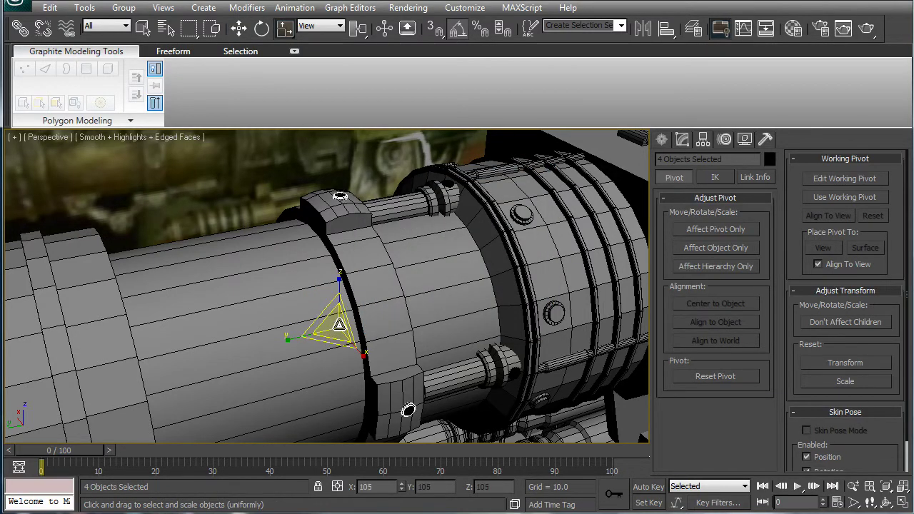
{"action": "left_click_drag", "start_coordinate": [339, 324], "coordinate": [341, 324]}
{"action": "middle_click_drag", "start_coordinate": [391, 300], "coordinate": [365, 318], "text": "alt"}
{"action": "key", "text": "w"}
{"action": "left_click_drag", "start_coordinate": [290, 342], "coordinate": [298, 346]}
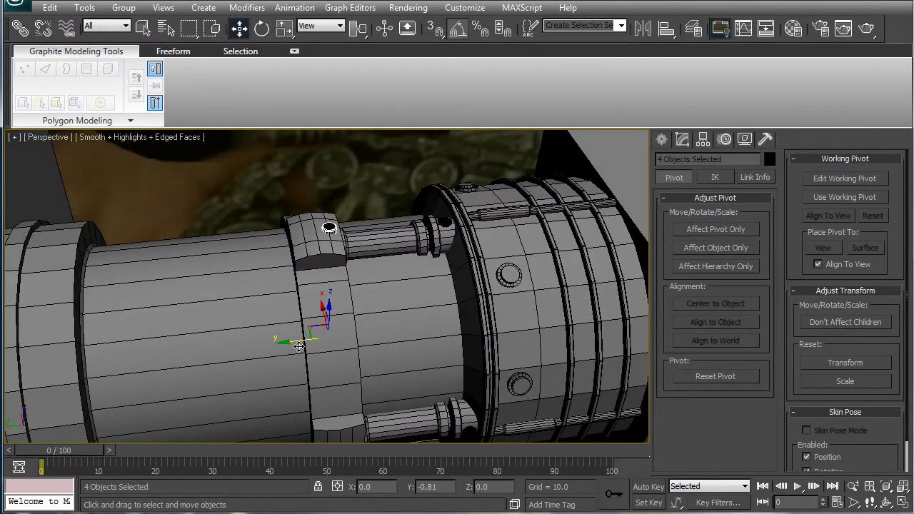
Enlarge the four clamp bolts slightly more, centre them on the clamp blocks along the barrel, and deselect them
{"action": "middle_click_drag", "start_coordinate": [332, 341], "coordinate": [336, 249], "text": "alt"}
{"action": "key", "text": "e"}
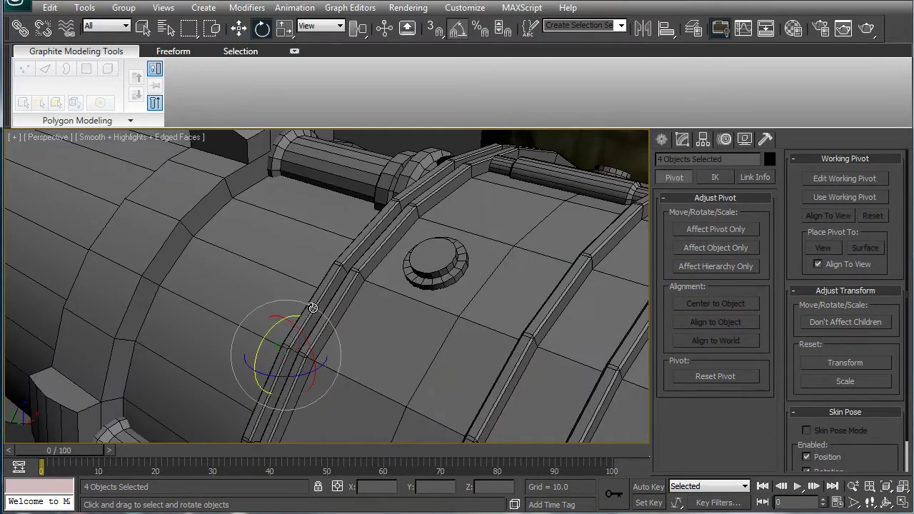
{"action": "middle_click_drag", "start_coordinate": [312, 311], "coordinate": [304, 357]}
{"action": "key", "text": "r"}
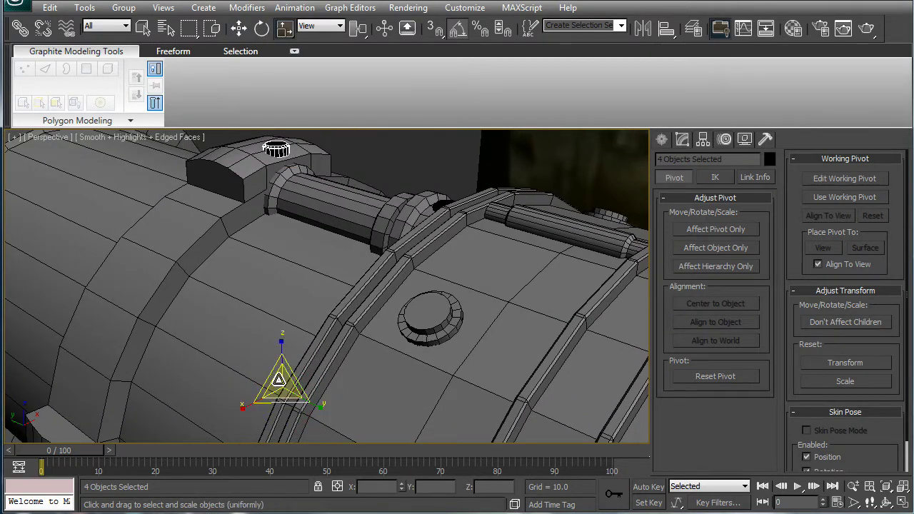
{"action": "left_click_drag", "start_coordinate": [279, 377], "coordinate": [283, 379]}
{"action": "key", "text": "w"}
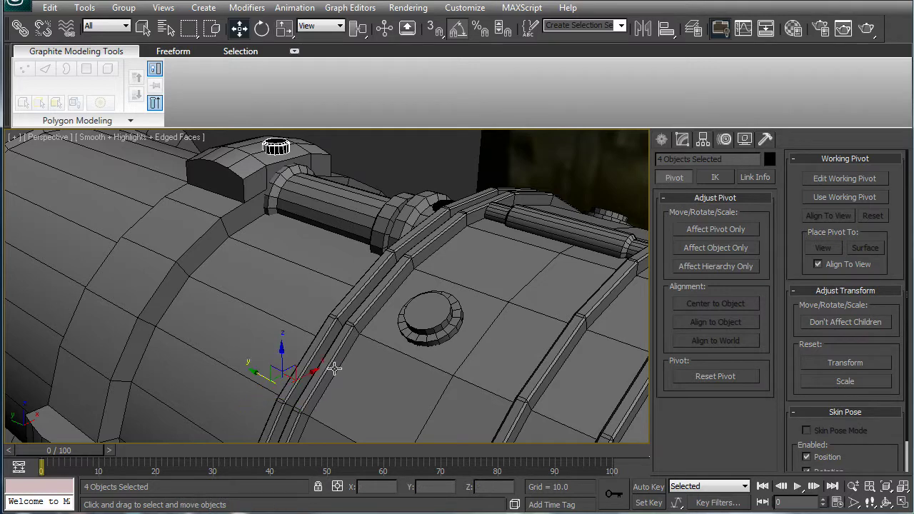
{"action": "left_click_drag", "start_coordinate": [261, 378], "coordinate": [245, 373]}
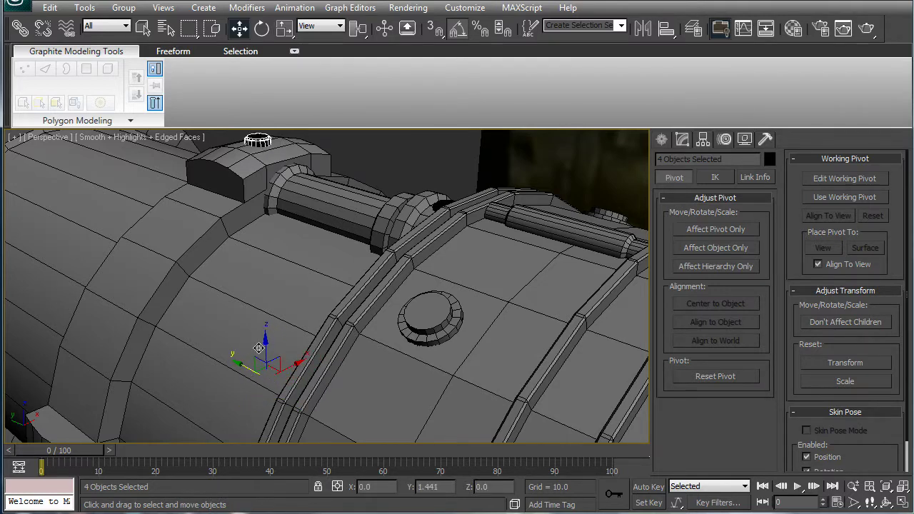
{"action": "middle_click_drag", "start_coordinate": [279, 316], "coordinate": [357, 293], "text": "alt"}
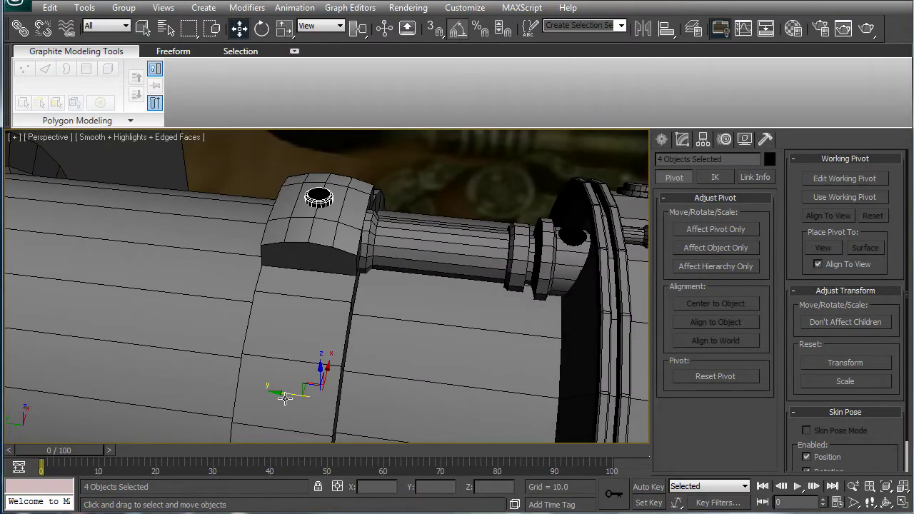
{"action": "left_click_drag", "start_coordinate": [288, 394], "coordinate": [291, 394]}
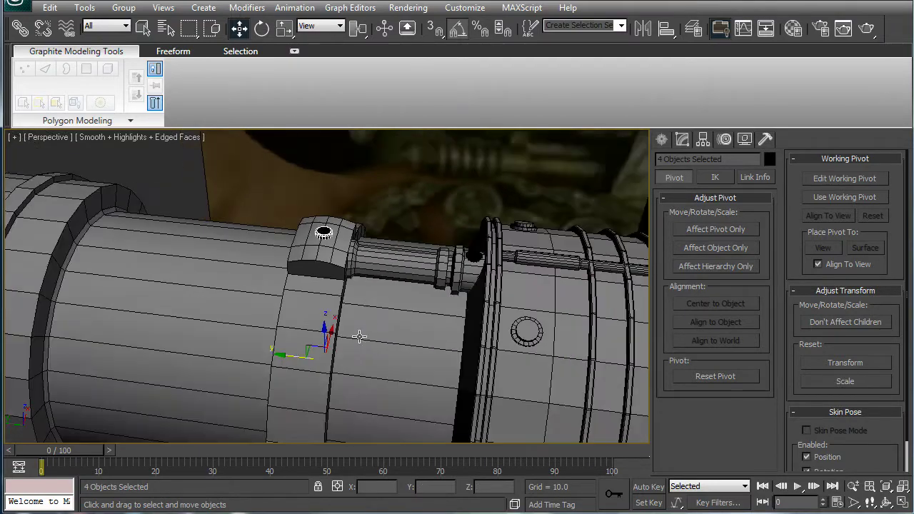
{"action": "middle_click_drag", "start_coordinate": [364, 307], "coordinate": [533, 290], "text": "alt"}
{"action": "scroll", "coordinate": [535, 288], "scroll_direction": "down", "scroll_amount": 4}
{"action": "left_click", "coordinate": [550, 249]}
Create an AutoGrid box on top of the turret housing, about 5.52 long, 2.698 wide and 0.799 high
{"action": "middle_click_drag", "start_coordinate": [550, 249], "coordinate": [439, 292], "text": "alt"}
{"action": "scroll", "coordinate": [402, 287], "scroll_direction": "down", "scroll_amount": 4}
{"action": "scroll", "coordinate": [408, 246], "scroll_direction": "up", "scroll_amount": 4}
{"action": "middle_click_drag", "start_coordinate": [359, 232], "coordinate": [350, 273]}
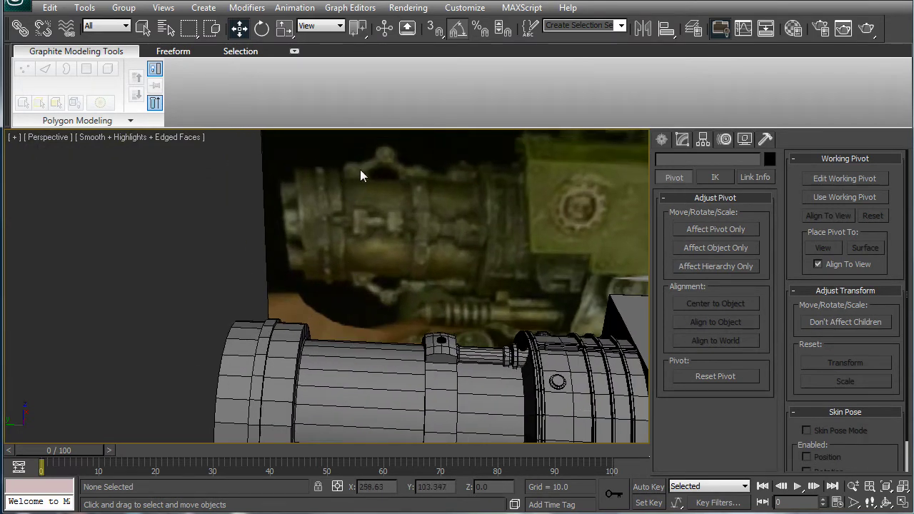
{"action": "left_click", "coordinate": [661, 140]}
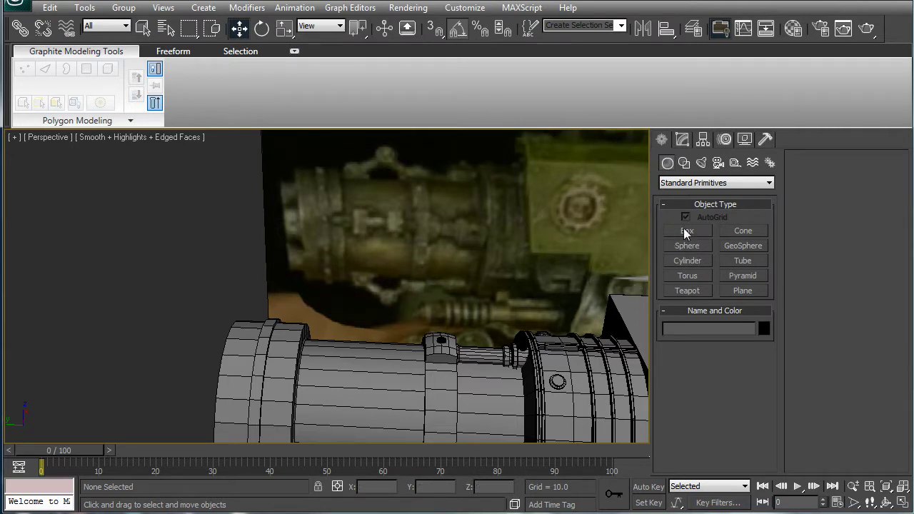
{"action": "left_click", "coordinate": [686, 233]}
{"action": "middle_click_drag", "start_coordinate": [532, 355], "coordinate": [363, 320]}
{"action": "scroll", "coordinate": [464, 319], "scroll_direction": "down", "scroll_amount": 3}
{"action": "scroll", "coordinate": [508, 331], "scroll_direction": "up", "scroll_amount": 3}
{"action": "middle_click_drag", "start_coordinate": [512, 350], "coordinate": [392, 355]}
{"action": "middle_click_drag", "start_coordinate": [352, 301], "coordinate": [370, 331]}
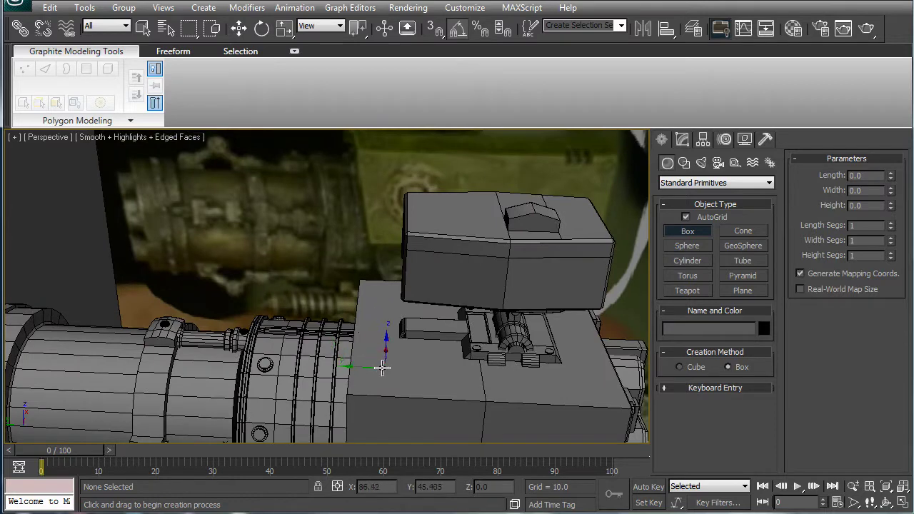
{"action": "scroll", "coordinate": [380, 367], "scroll_direction": "up", "scroll_amount": 2}
{"action": "scroll", "coordinate": [450, 390], "scroll_direction": "down", "scroll_amount": 2}
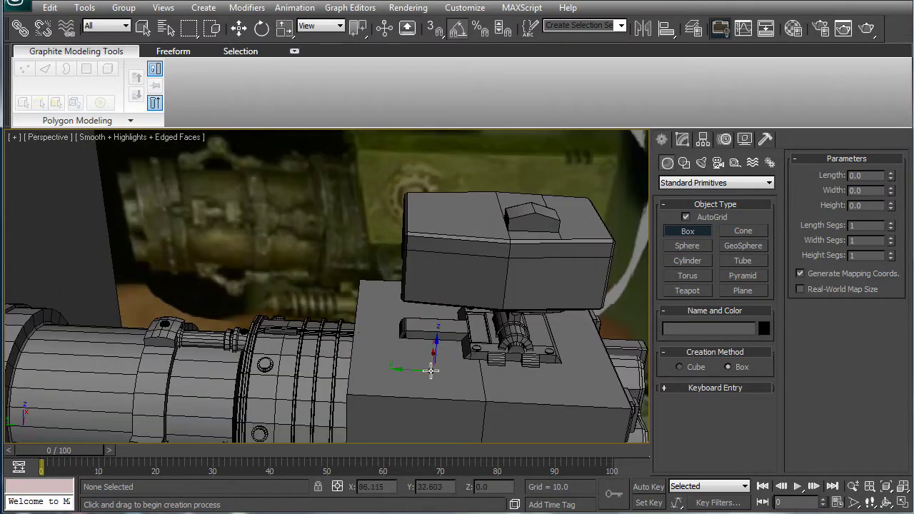
{"action": "left_click_drag", "start_coordinate": [400, 368], "coordinate": [361, 359]}
{"action": "left_click", "coordinate": [362, 350]}
{"action": "middle_click_drag", "start_coordinate": [412, 345], "coordinate": [478, 327]}
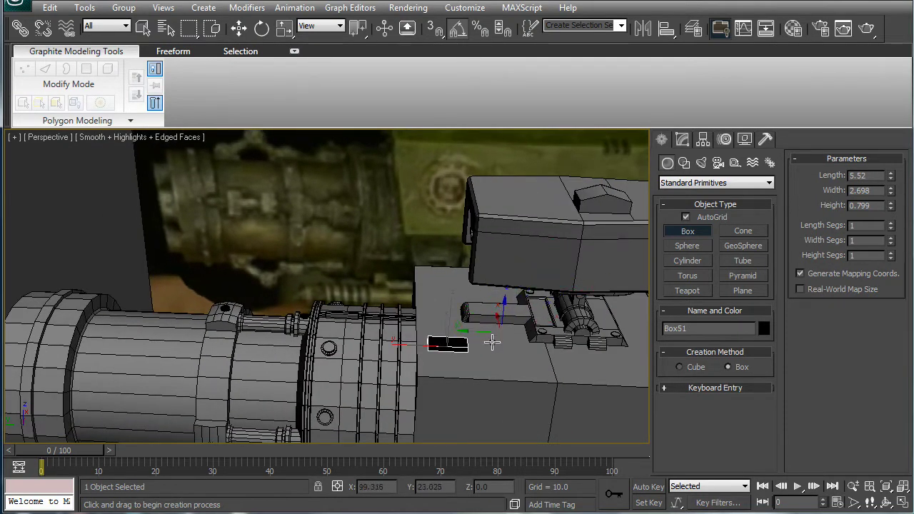
Move the box in the Top view to the barrel's front flange, centred across the barrel in line with the bolts
{"action": "key", "text": "w"}
{"action": "key", "text": "t"}
{"action": "scroll", "coordinate": [418, 285], "scroll_direction": "up", "scroll_amount": 5}
{"action": "middle_click_drag", "start_coordinate": [358, 281], "coordinate": [355, 379]}
{"action": "left_click_drag", "start_coordinate": [334, 385], "coordinate": [347, 249]}
{"action": "scroll", "coordinate": [404, 246], "scroll_direction": "up", "scroll_amount": 5}
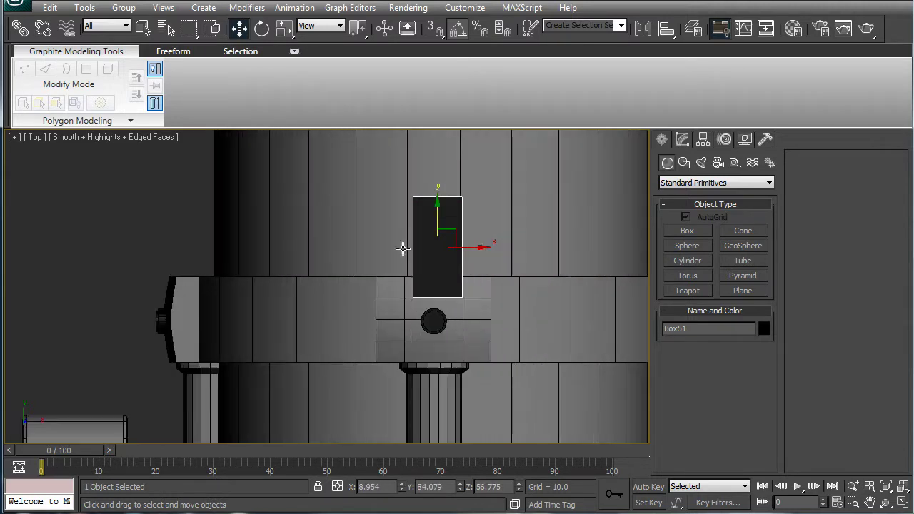
{"action": "left_click_drag", "start_coordinate": [482, 246], "coordinate": [476, 244]}
{"action": "scroll", "coordinate": [480, 232], "scroll_direction": "down", "scroll_amount": 6}
{"action": "left_click_drag", "start_coordinate": [332, 287], "coordinate": [330, 205]}
Convert the box to an Editable Poly and select one long edge of its top face
{"action": "key", "text": "p"}
{"action": "key", "text": "z"}
{"action": "scroll", "coordinate": [390, 286], "scroll_direction": "down", "scroll_amount": 5}
{"action": "middle_click_drag", "start_coordinate": [387, 290], "coordinate": [478, 184], "text": "alt"}
{"action": "middle_click_drag", "start_coordinate": [468, 216], "coordinate": [476, 246]}
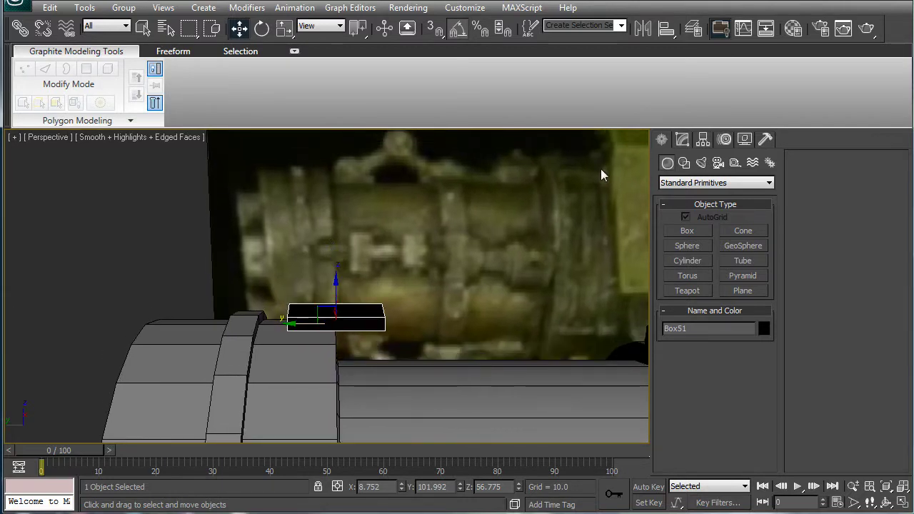
{"action": "left_click", "coordinate": [682, 141]}
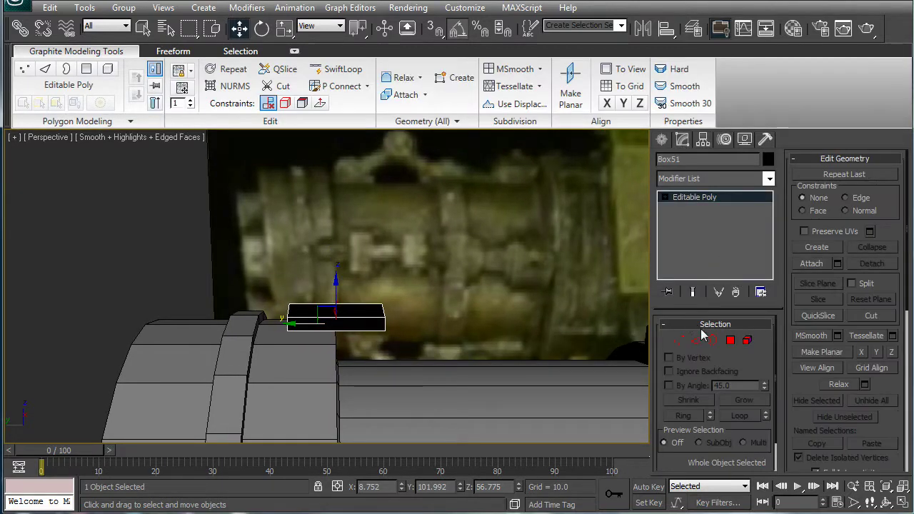
{"action": "left_click", "coordinate": [696, 341]}
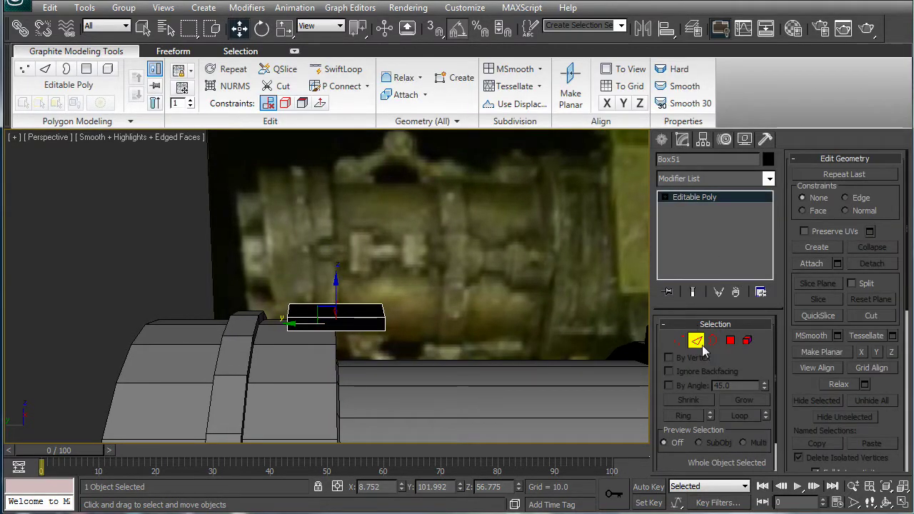
{"action": "left_click", "coordinate": [328, 303]}
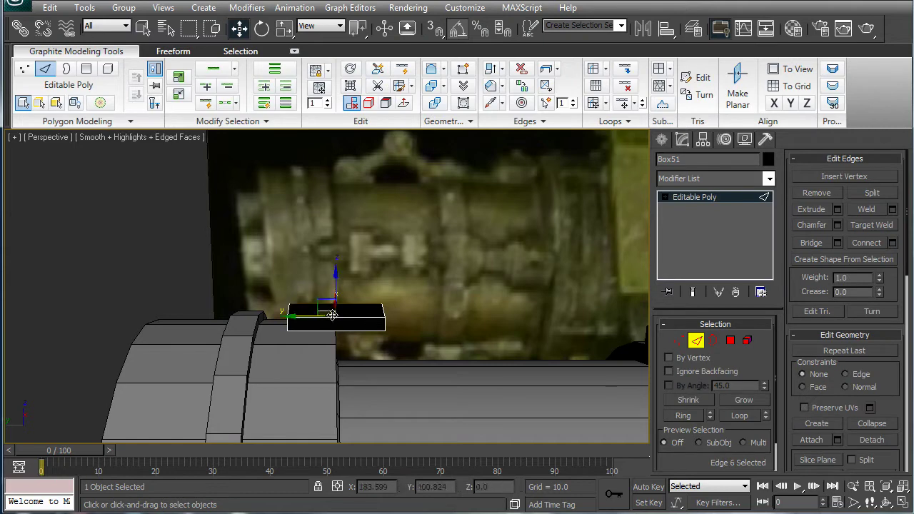
{"action": "left_click", "coordinate": [891, 243]}
{"action": "left_click", "coordinate": [596, 353]}
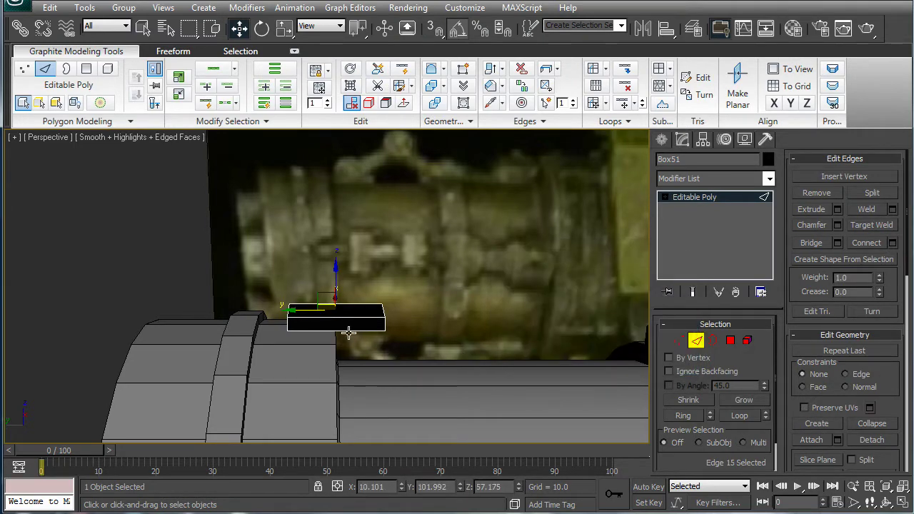
{"action": "left_click_drag", "start_coordinate": [303, 306], "coordinate": [330, 312]}
{"action": "middle_click_drag", "start_coordinate": [437, 330], "coordinate": [215, 306], "text": "alt"}
{"action": "key", "text": "ctrl+z"}
{"action": "key", "text": "ctrl+z"}
{"action": "key", "text": "ctrl+z"}
Connect the two long edges of the box's top face and slide the new cross edge toward the turret
{"action": "middle_click_drag", "start_coordinate": [299, 319], "coordinate": [467, 368], "text": "alt"}
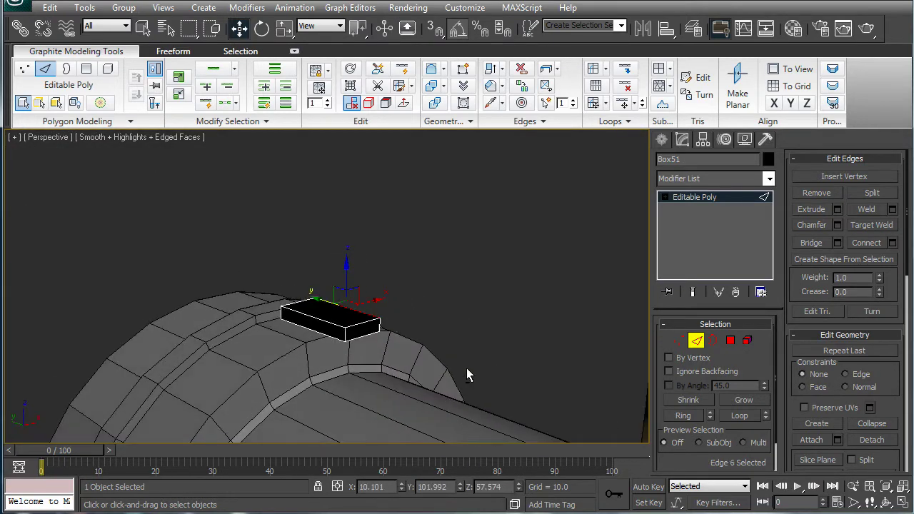
{"action": "left_click", "coordinate": [320, 321], "text": "ctrl"}
{"action": "left_click", "coordinate": [860, 245]}
{"action": "middle_click_drag", "start_coordinate": [621, 284], "coordinate": [309, 296], "text": "alt"}
{"action": "left_click_drag", "start_coordinate": [298, 306], "coordinate": [313, 306]}
Connect the long edges of the larger front part of the box's top, dividing the top into three sections
{"action": "left_click", "coordinate": [323, 297]}
{"action": "left_click", "coordinate": [323, 319], "text": "ctrl"}
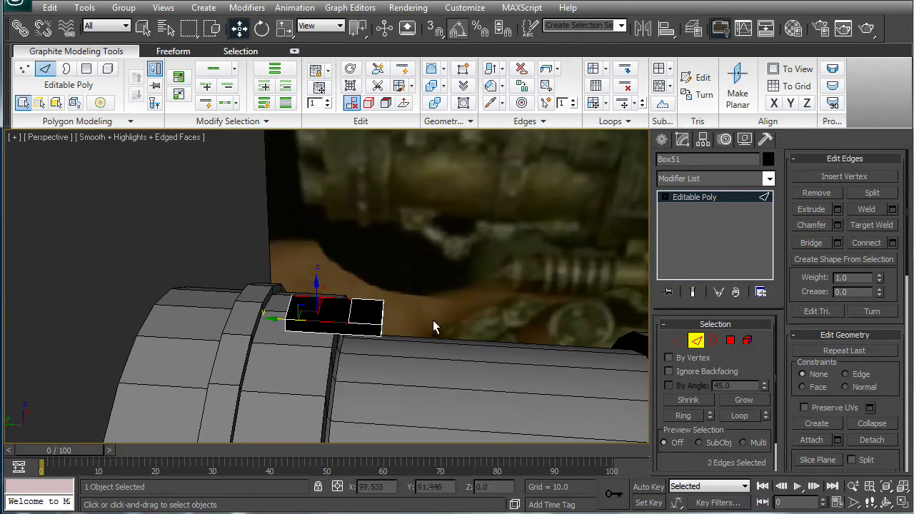
{"action": "left_click", "coordinate": [879, 244]}
{"action": "left_click", "coordinate": [335, 304]}
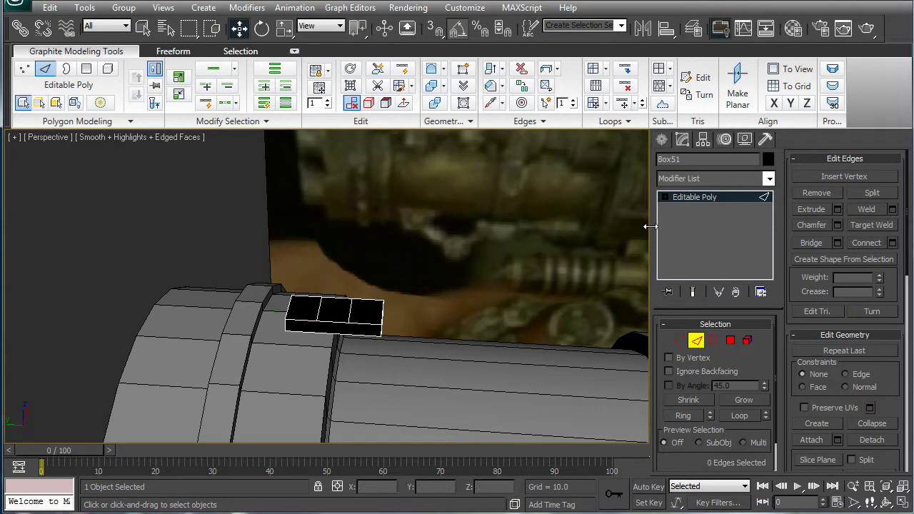
Hinge the front section of the box's top from the edge it shares with the middle section
{"action": "left_click", "coordinate": [729, 340]}
{"action": "left_click", "coordinate": [345, 299]}
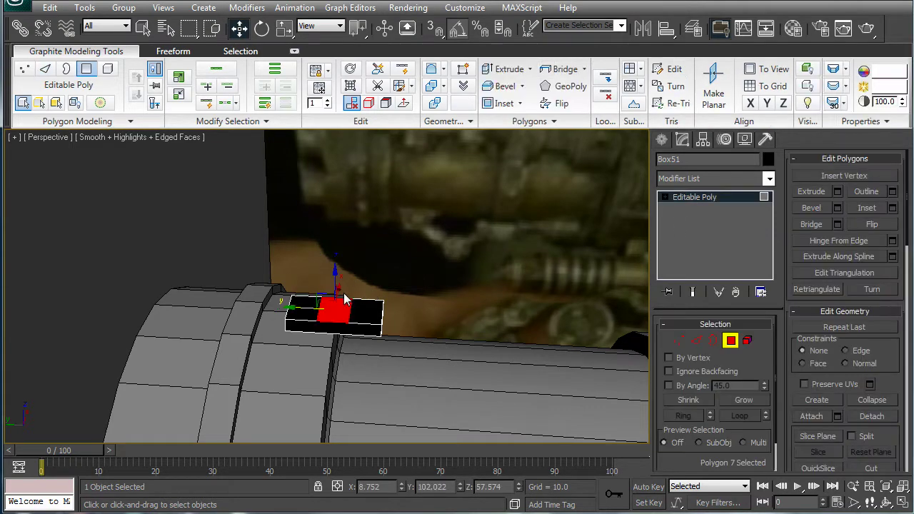
{"action": "left_click", "coordinate": [304, 311]}
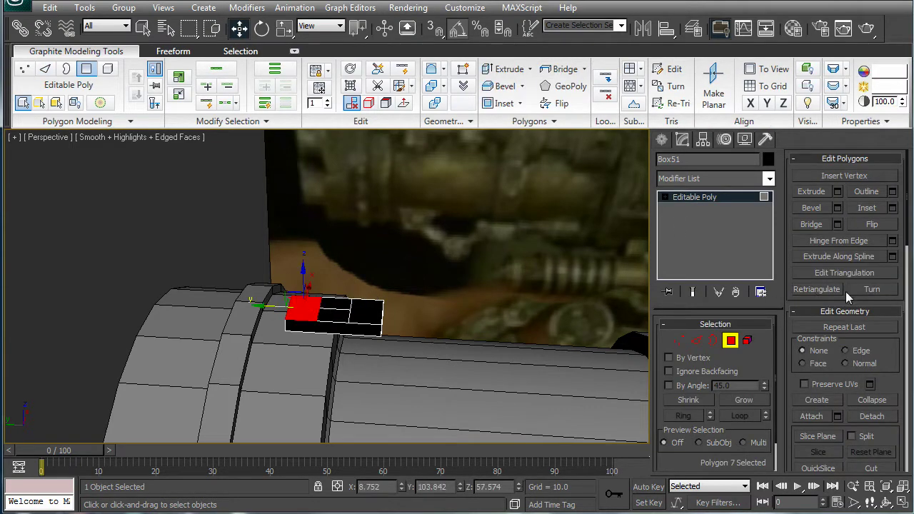
{"action": "left_click", "coordinate": [892, 241]}
{"action": "left_click", "coordinate": [606, 345]}
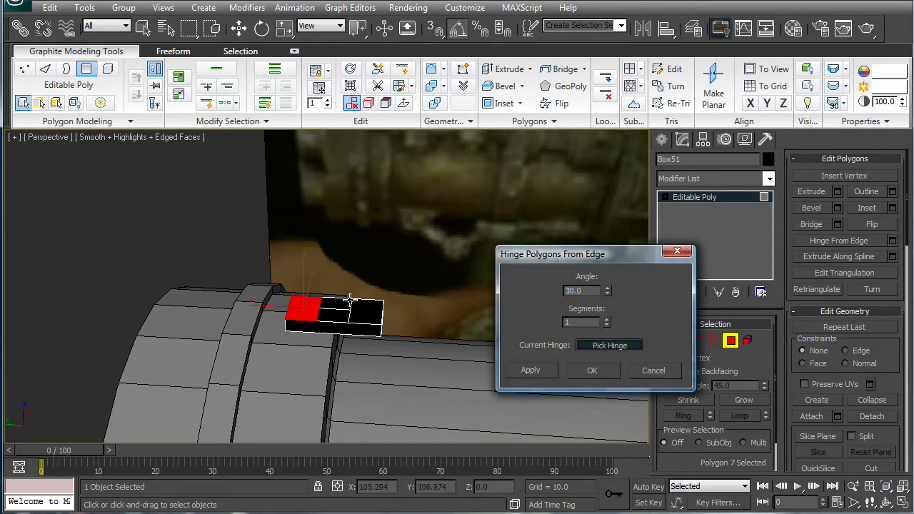
{"action": "left_click", "coordinate": [322, 315]}
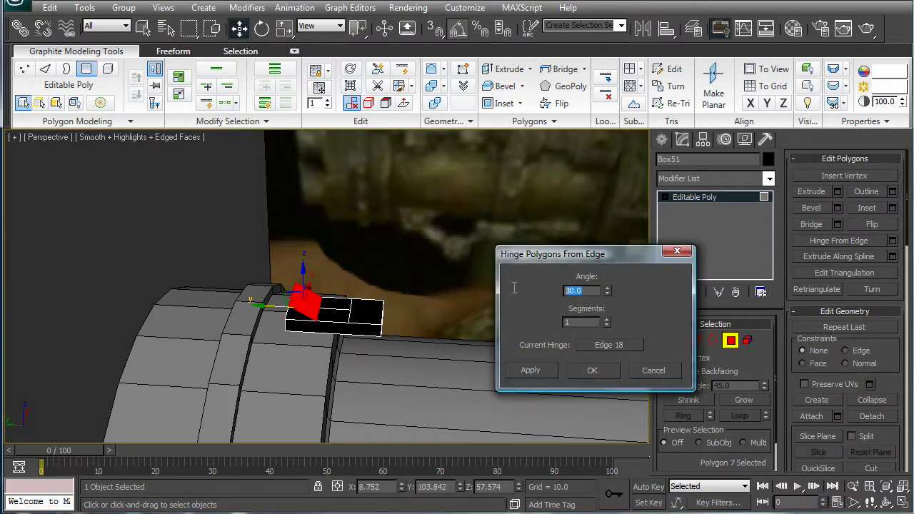
Set the hinge to an angle of 180 with 8 segments and apply it to form a half-round arch
{"action": "type", "text": "180"}
{"action": "key", "text": "Tab"}
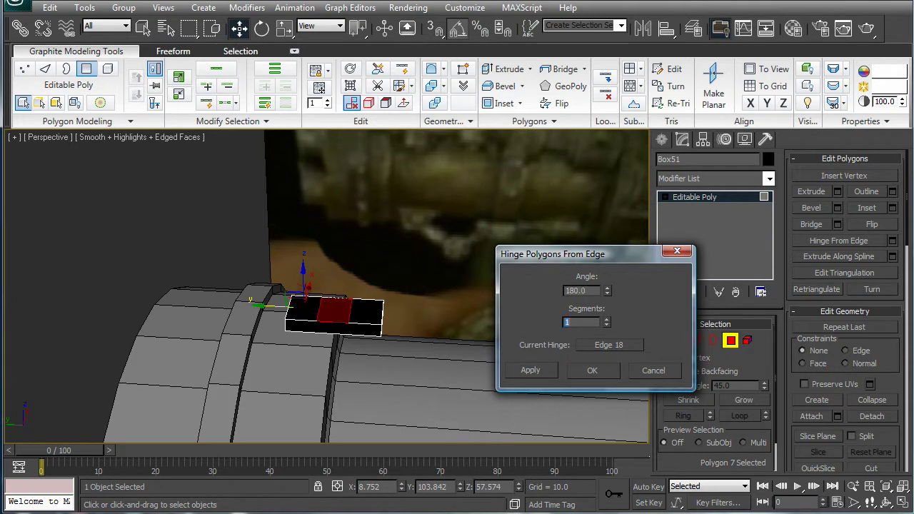
{"action": "type", "text": "6"}
{"action": "key", "text": "Return"}
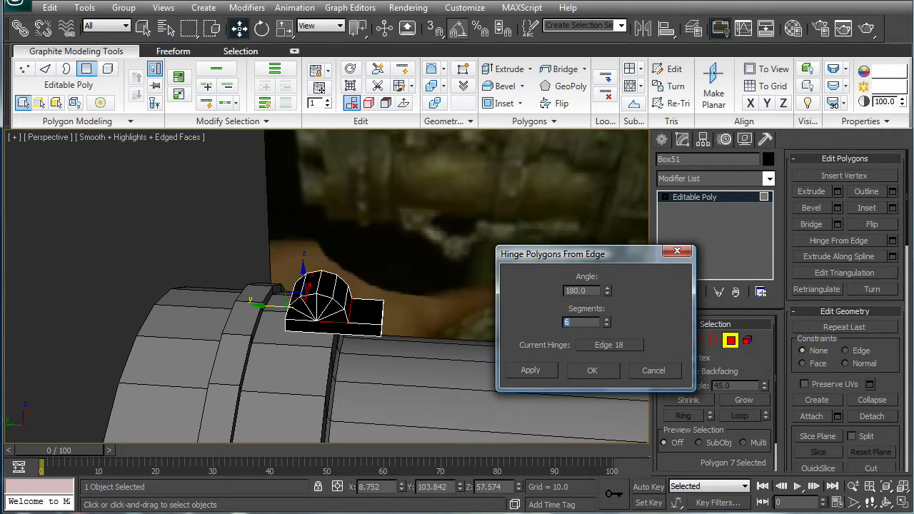
{"action": "type", "text": "8"}
{"action": "key", "text": "Return"}
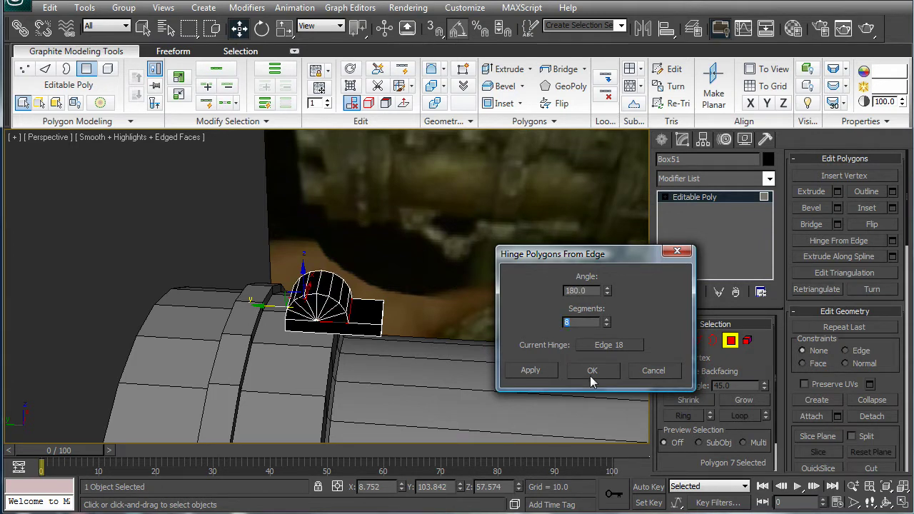
{"action": "left_click", "coordinate": [592, 370]}
{"action": "left_click", "coordinate": [594, 369]}
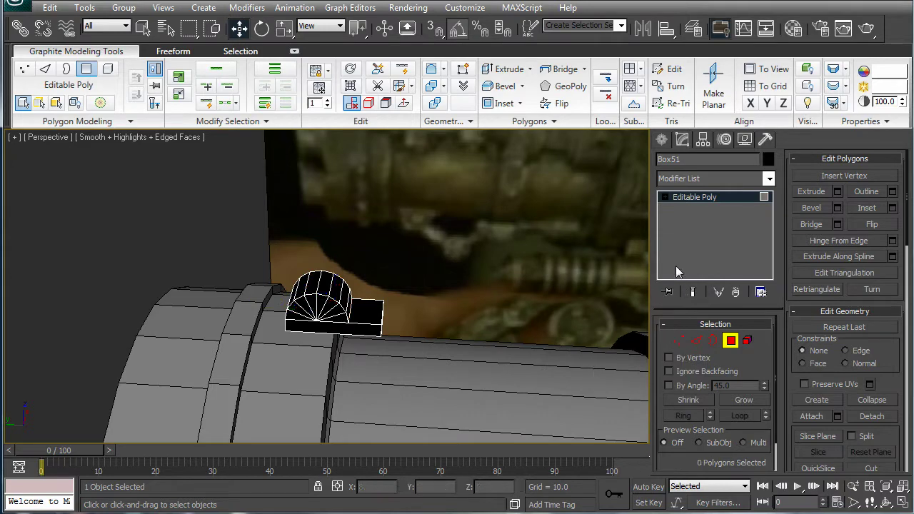
Weld all of the arched bracket's vertices and return to object level
{"action": "left_click", "coordinate": [678, 342]}
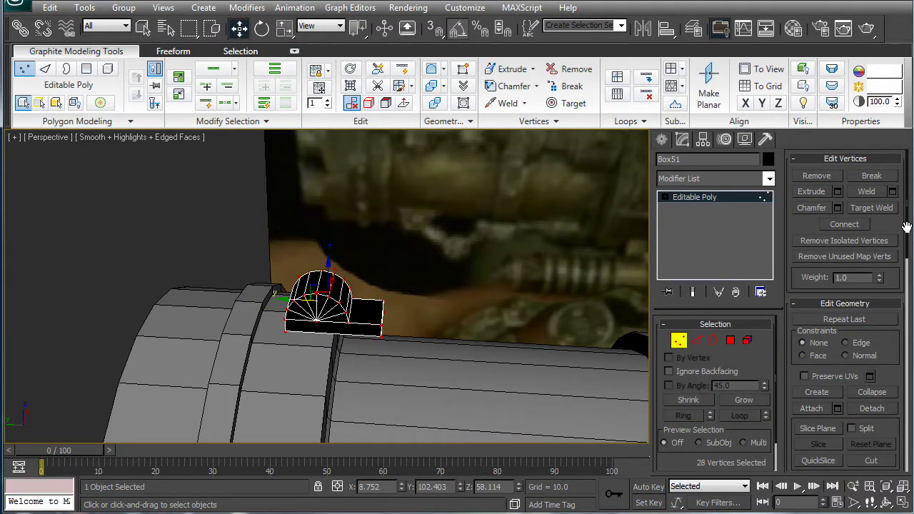
{"action": "left_click", "coordinate": [893, 191]}
{"action": "left_click", "coordinate": [592, 345]}
{"action": "left_click", "coordinate": [699, 203]}
Move the arched bracket behind the front flange, lower it onto the barrel surface and butt it against the flange
{"action": "middle_click_drag", "start_coordinate": [464, 280], "coordinate": [470, 217]}
{"action": "scroll", "coordinate": [473, 330], "scroll_direction": "down", "scroll_amount": 4}
{"action": "scroll", "coordinate": [499, 371], "scroll_direction": "up", "scroll_amount": 4}
{"action": "scroll", "coordinate": [477, 217], "scroll_direction": "up", "scroll_amount": 2}
{"action": "scroll", "coordinate": [477, 217], "scroll_direction": "down", "scroll_amount": 2}
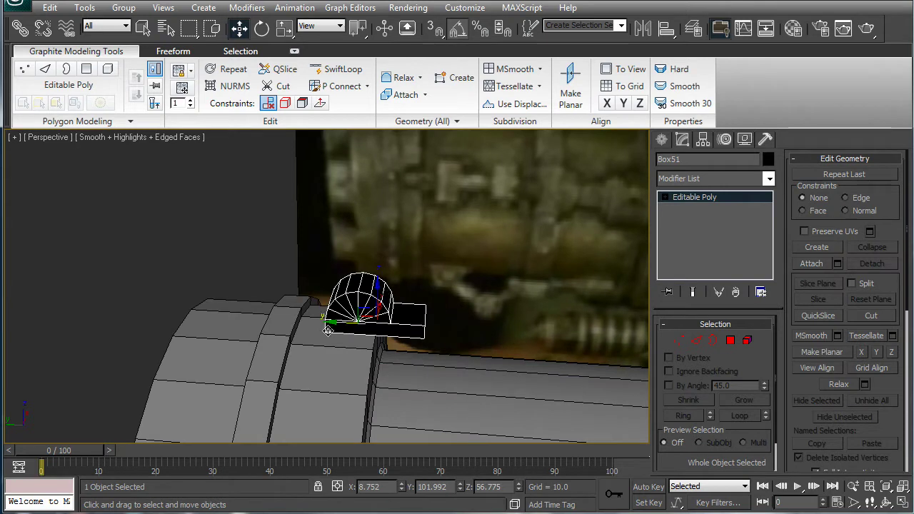
{"action": "left_click_drag", "start_coordinate": [344, 321], "coordinate": [432, 328]}
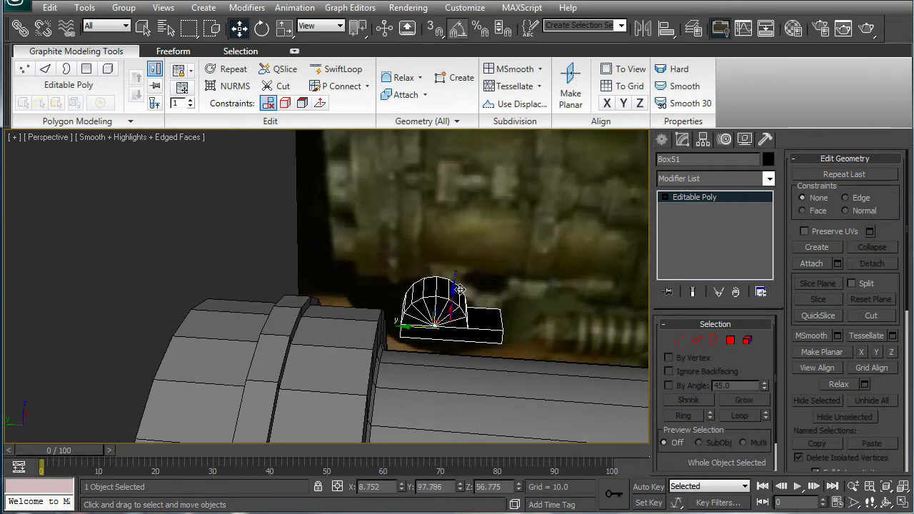
{"action": "left_click_drag", "start_coordinate": [453, 286], "coordinate": [444, 343]}
{"action": "middle_click_drag", "start_coordinate": [444, 343], "coordinate": [467, 344], "text": "alt"}
{"action": "left_click_drag", "start_coordinate": [416, 384], "coordinate": [389, 382]}
{"action": "middle_click_drag", "start_coordinate": [389, 383], "coordinate": [419, 367], "text": "alt"}
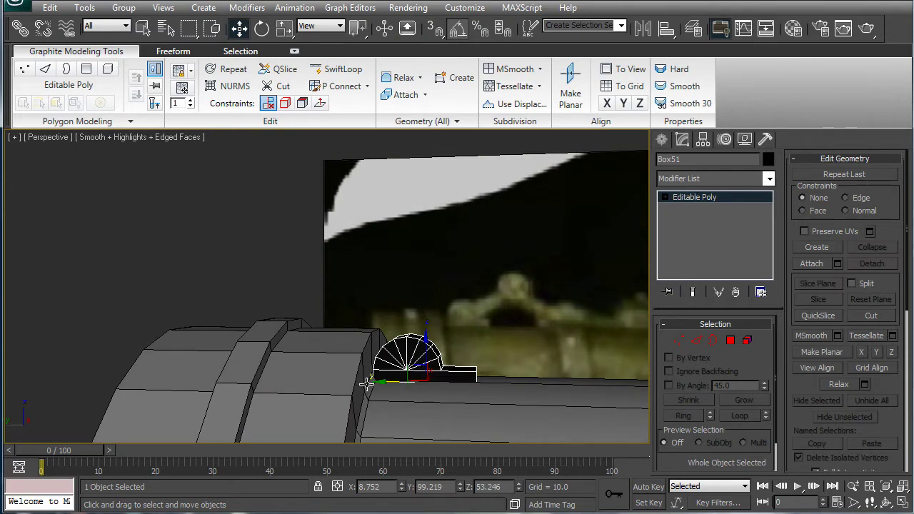
Chamfer the bracket's side outline edge loops by about 0.17, then deselect the bracket
{"action": "mouse_move", "coordinate": [489, 379]}
{"action": "middle_mouse_down", "text": "alt"}
{"action": "mouse_move", "coordinate": [498, 378]}
{"action": "mouse_move", "coordinate": [485, 369]}
{"action": "mouse_move", "coordinate": [515, 362]}
{"action": "mouse_move", "coordinate": [467, 357]}
{"action": "mouse_move", "coordinate": [459, 369]}
{"action": "mouse_move", "coordinate": [462, 359]}
{"action": "mouse_move", "coordinate": [510, 377]}
{"action": "mouse_move", "coordinate": [509, 389]}
{"action": "mouse_move", "coordinate": [537, 362]}
{"action": "mouse_move", "coordinate": [497, 367]}
{"action": "middle_mouse_up", "text": "alt"}
{"action": "scroll", "coordinate": [515, 362], "scroll_direction": "down", "scroll_amount": 4}
{"action": "scroll", "coordinate": [466, 357], "scroll_direction": "up", "scroll_amount": 4}
{"action": "scroll", "coordinate": [528, 398], "scroll_direction": "down", "scroll_amount": 4}
{"action": "scroll", "coordinate": [499, 367], "scroll_direction": "up", "scroll_amount": 4}
{"action": "left_click", "coordinate": [696, 340]}
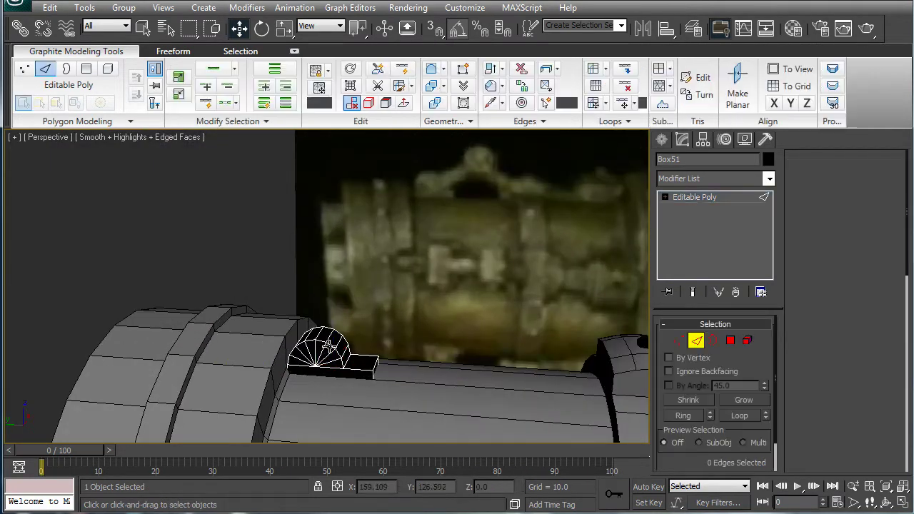
{"action": "left_click", "coordinate": [328, 346]}
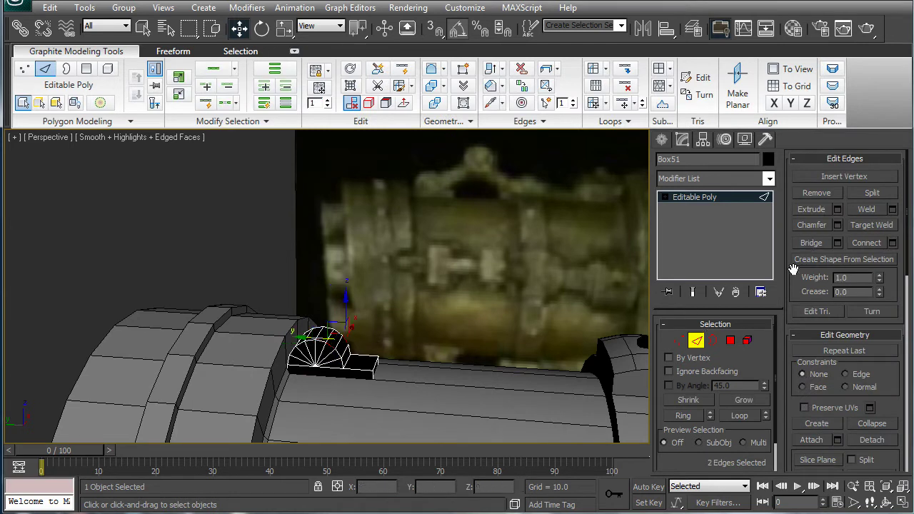
{"action": "left_click", "coordinate": [740, 415]}
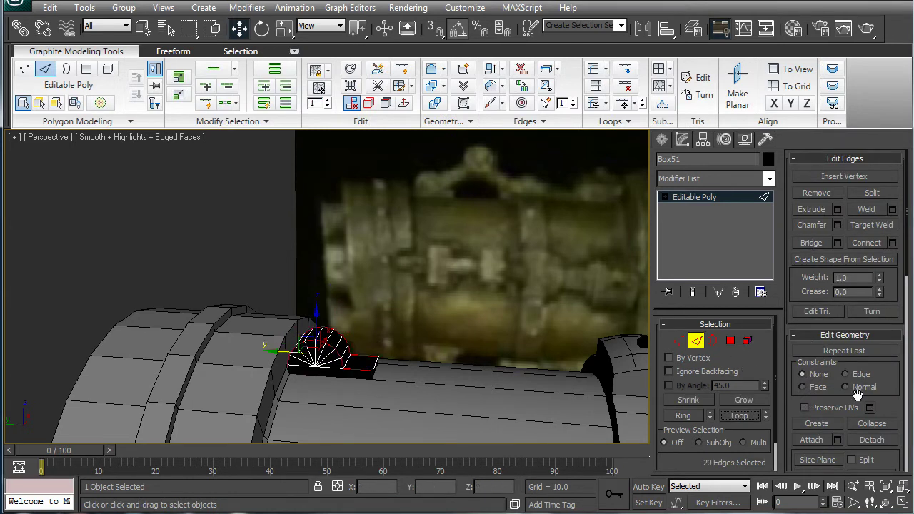
{"action": "left_click", "coordinate": [836, 226]}
{"action": "left_click_drag", "start_coordinate": [561, 291], "coordinate": [560, 349]}
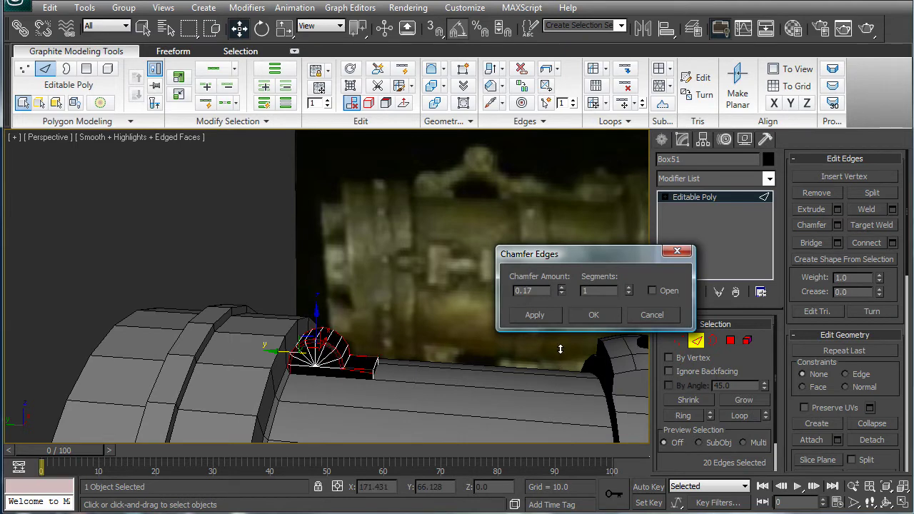
{"action": "left_click", "coordinate": [611, 316]}
{"action": "left_click", "coordinate": [455, 214]}
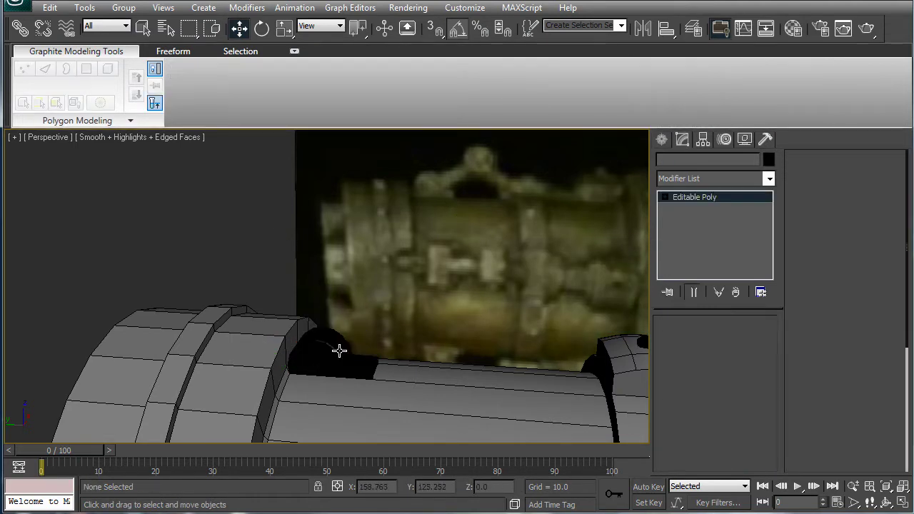
Create a thin cylinder on the side face of the bracket's arch, with height about 0.241 and radius about 0.895
{"action": "left_click", "coordinate": [339, 350]}
{"action": "scroll", "coordinate": [336, 298], "scroll_direction": "down", "scroll_amount": 6}
{"action": "middle_click_drag", "start_coordinate": [424, 326], "coordinate": [437, 341], "text": "alt"}
{"action": "scroll", "coordinate": [425, 333], "scroll_direction": "up", "scroll_amount": 5}
{"action": "left_click", "coordinate": [61, 242]}
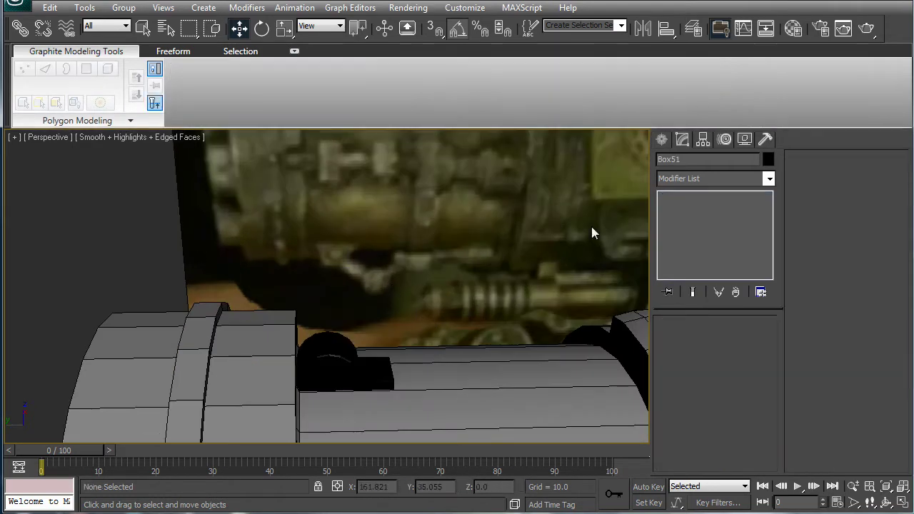
{"action": "left_click", "coordinate": [661, 138]}
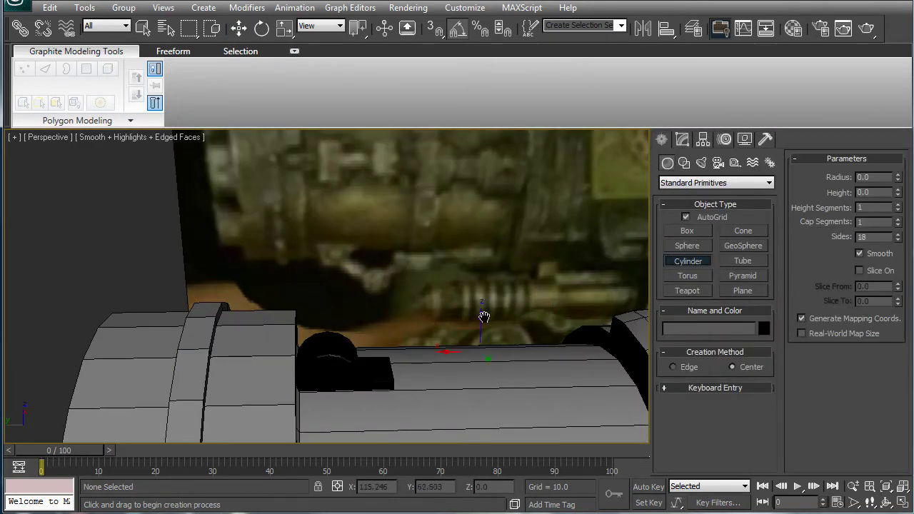
{"action": "left_click", "coordinate": [686, 261]}
{"action": "scroll", "coordinate": [485, 286], "scroll_direction": "up", "scroll_amount": 8}
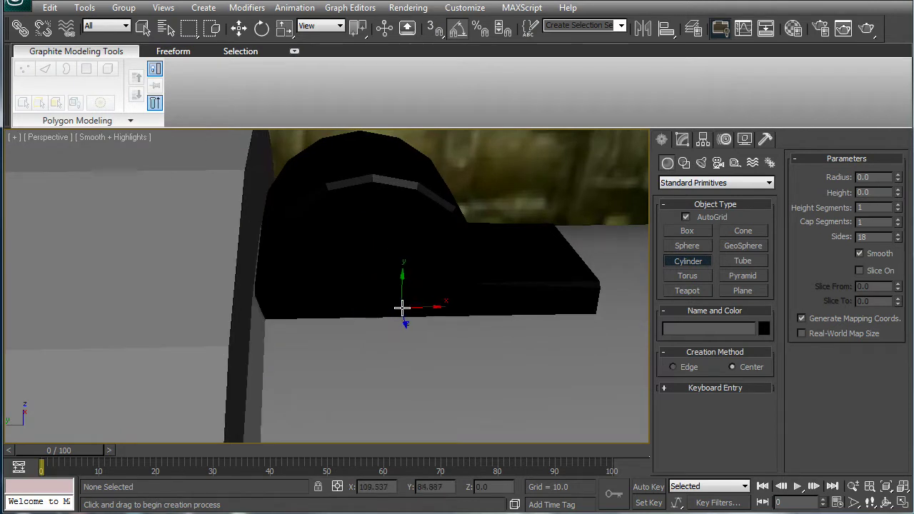
{"action": "left_click_drag", "start_coordinate": [367, 278], "coordinate": [386, 353]}
{"action": "left_click", "coordinate": [388, 361]}
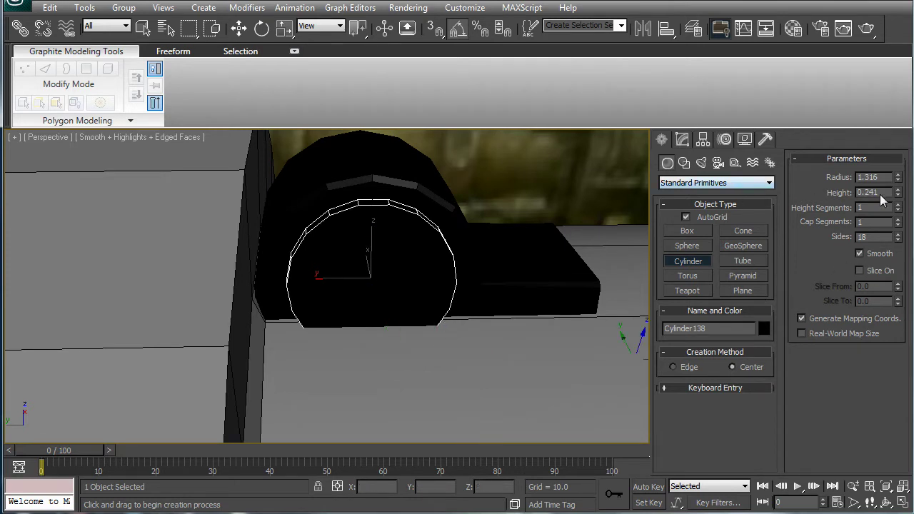
{"action": "left_click_drag", "start_coordinate": [899, 182], "coordinate": [894, 200]}
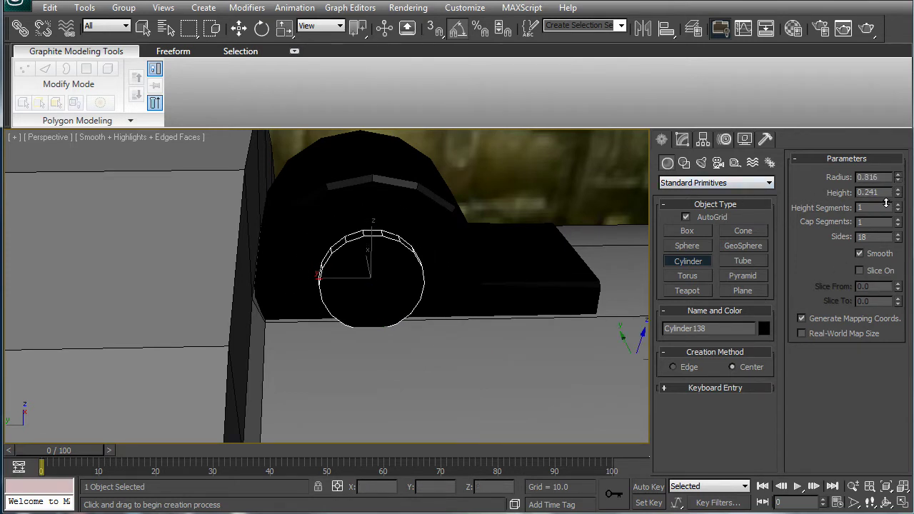
Raise the cylinder slightly on the arch and shift it along X to just beyond the bracket's opposite side
{"action": "key", "text": "w"}
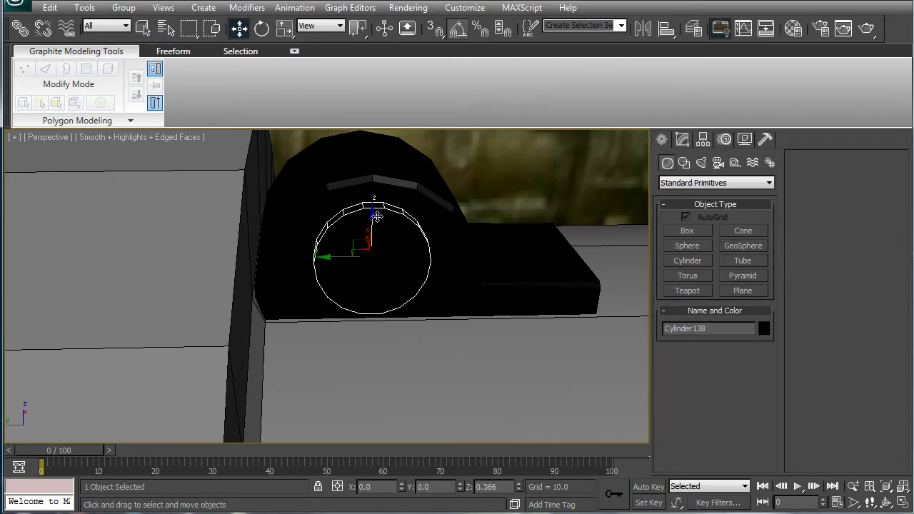
{"action": "middle_click_drag", "start_coordinate": [437, 217], "coordinate": [302, 233], "text": "alt"}
{"action": "left_click_drag", "start_coordinate": [303, 256], "coordinate": [549, 249]}
{"action": "key", "text": "ctrl+z"}
{"action": "key", "text": "ctrl+z"}
Increase the cylinder's height to about 3.241 and move it along X so both ends protrude evenly from the bracket
{"action": "left_click", "coordinate": [682, 138]}
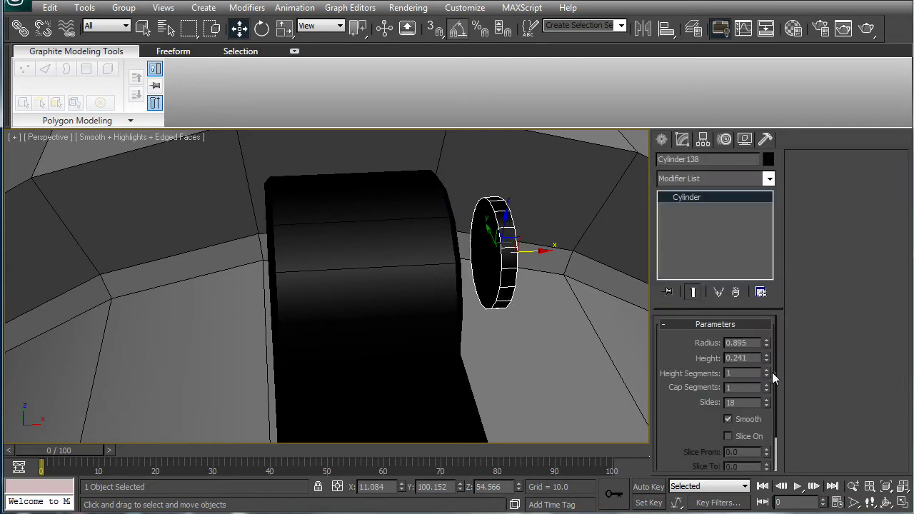
{"action": "left_click_drag", "start_coordinate": [767, 358], "coordinate": [764, 252]}
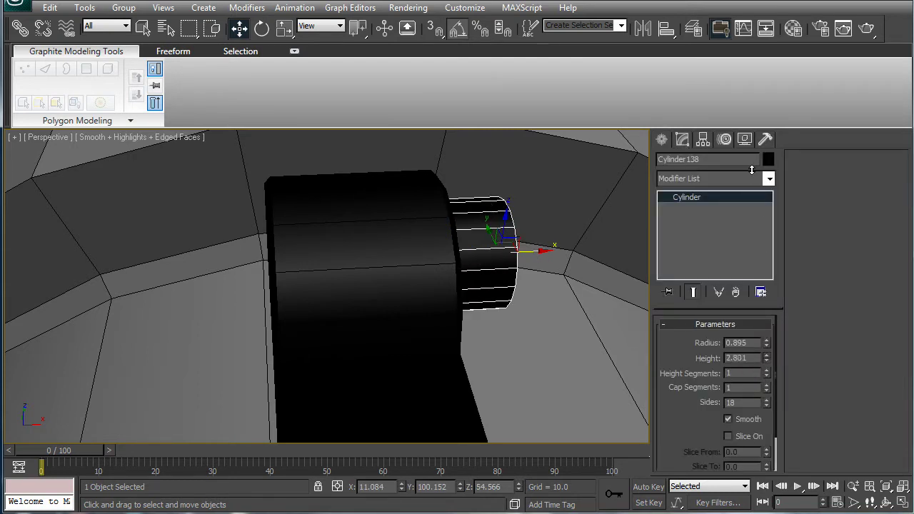
{"action": "mouse_move", "coordinate": [727, 117]}
{"action": "left_mouse_down"}
{"action": "mouse_move", "coordinate": [713, 95]}
{"action": "mouse_move", "coordinate": [717, 130]}
{"action": "left_mouse_up"}
{"action": "left_click_drag", "start_coordinate": [534, 258], "coordinate": [492, 250]}
{"action": "key", "text": "t"}
{"action": "key", "text": "z"}
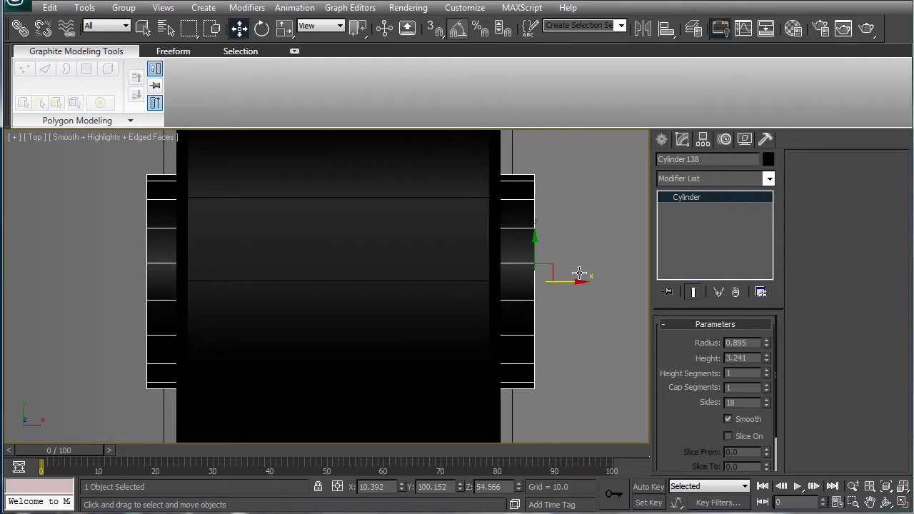
Convert the cylinder to an Editable Poly and select both of its end cap polygons
{"action": "key", "text": "p"}
{"action": "scroll", "coordinate": [510, 266], "scroll_direction": "down", "scroll_amount": 4}
{"action": "middle_click_drag", "start_coordinate": [469, 259], "coordinate": [500, 169], "text": "alt"}
{"action": "scroll", "coordinate": [500, 169], "scroll_direction": "up", "scroll_amount": 2}
{"action": "right_click", "coordinate": [676, 200]}
{"action": "left_click", "coordinate": [699, 243]}
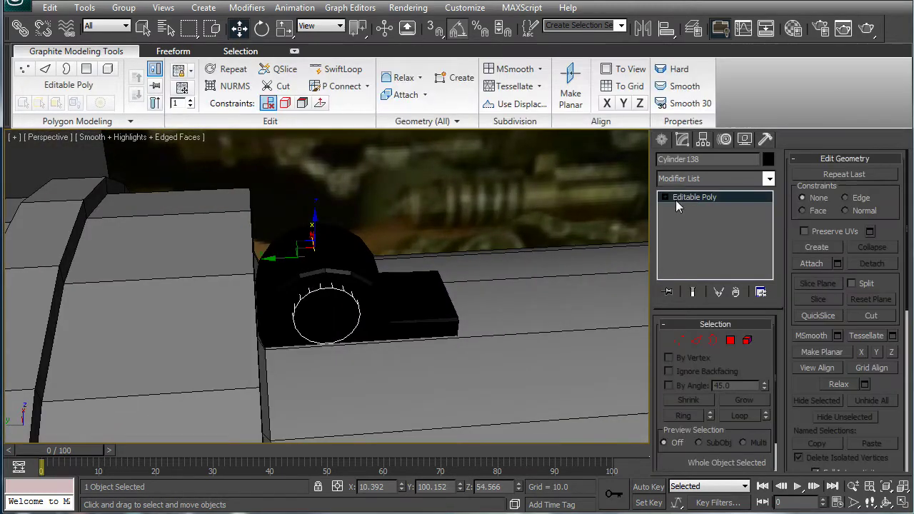
{"action": "left_click", "coordinate": [731, 342]}
{"action": "left_click", "coordinate": [326, 315]}
{"action": "middle_click_drag", "start_coordinate": [328, 313], "coordinate": [255, 277], "text": "alt"}
{"action": "left_click", "coordinate": [392, 284], "text": "ctrl"}
{"action": "middle_click_drag", "start_coordinate": [392, 284], "coordinate": [581, 292], "text": "alt"}
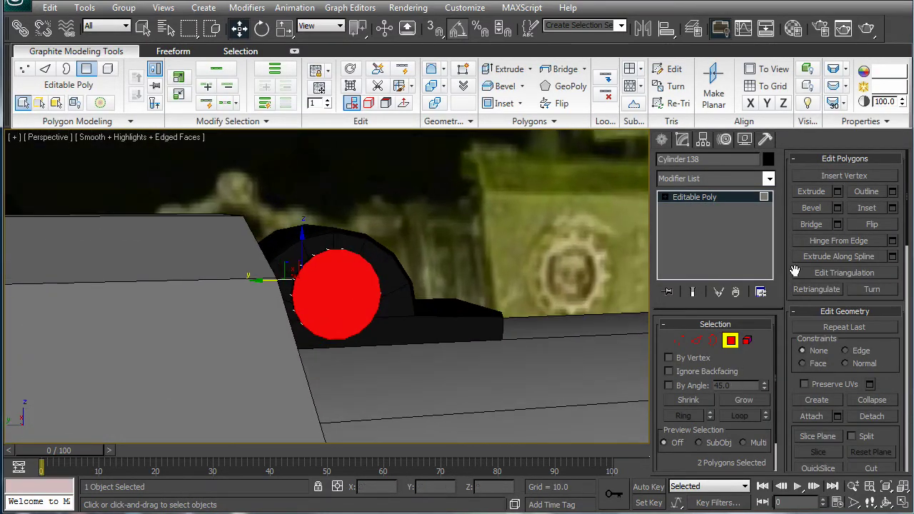
{"action": "left_click", "coordinate": [811, 212]}
{"action": "middle_click_drag", "start_coordinate": [596, 251], "coordinate": [378, 272], "text": "alt"}
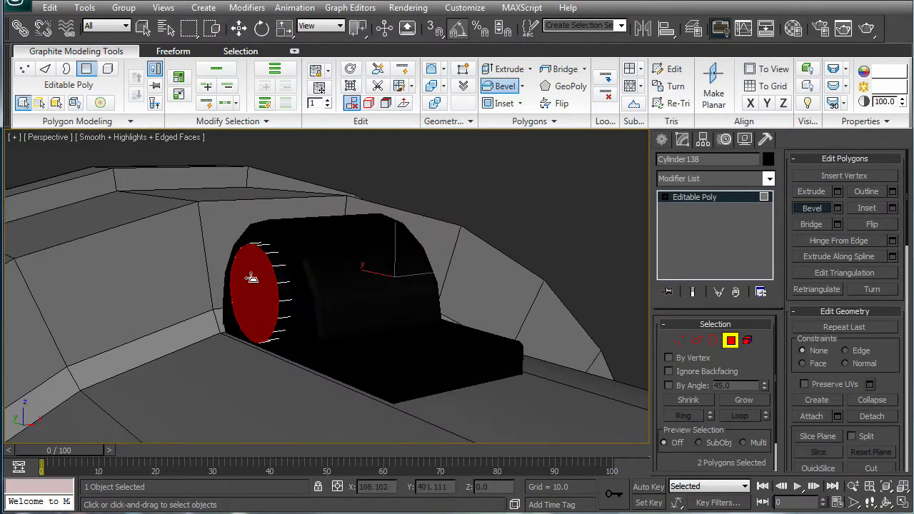
{"action": "left_click_drag", "start_coordinate": [251, 278], "coordinate": [491, 258]}
{"action": "right_click", "coordinate": [490, 257]}
Reselect both end caps and bevel them inward with height -0.195 and outline amount -0.409
{"action": "left_click", "coordinate": [251, 271]}
{"action": "middle_click_drag", "start_coordinate": [381, 297], "coordinate": [260, 296], "text": "alt"}
{"action": "left_click", "coordinate": [413, 282], "text": "ctrl"}
{"action": "middle_click_drag", "start_coordinate": [311, 263], "coordinate": [442, 266], "text": "alt"}
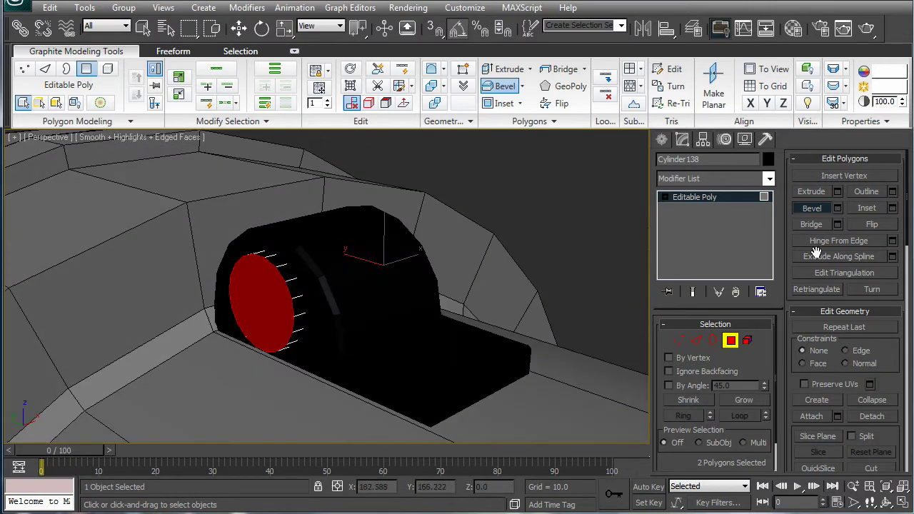
{"action": "left_click", "coordinate": [839, 209]}
{"action": "left_click_drag", "start_coordinate": [667, 292], "coordinate": [662, 395]}
{"action": "left_click_drag", "start_coordinate": [667, 290], "coordinate": [663, 343]}
{"action": "left_click", "coordinate": [536, 345]}
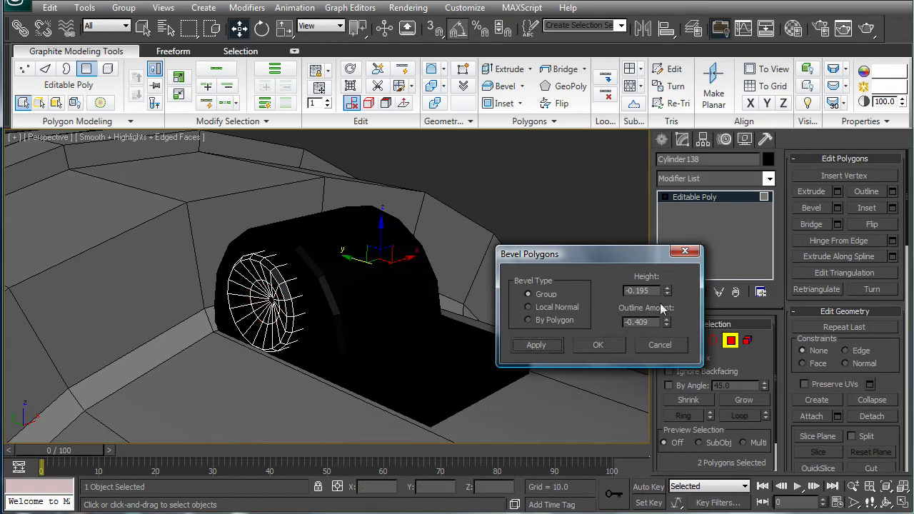
Bevel the recessed cap centres outward with height 0.145 and outline amount -0.089, then return to object level
{"action": "left_click_drag", "start_coordinate": [666, 294], "coordinate": [666, 255]}
{"action": "left_click_drag", "start_coordinate": [666, 326], "coordinate": [667, 291]}
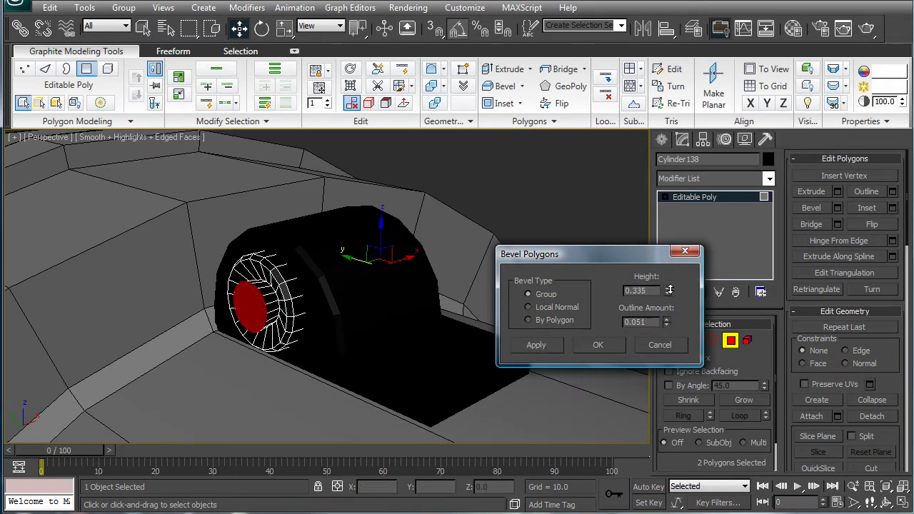
{"action": "left_click_drag", "start_coordinate": [669, 290], "coordinate": [664, 311]}
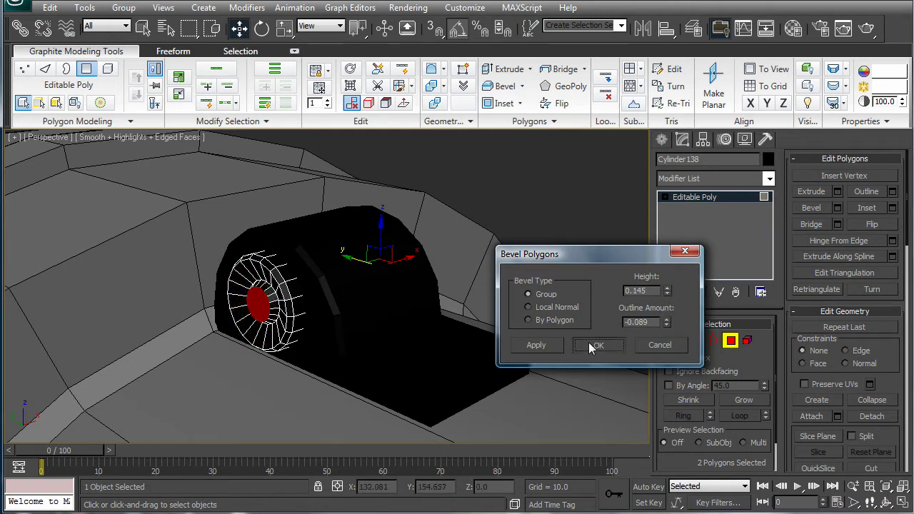
{"action": "left_click", "coordinate": [594, 346]}
{"action": "left_click", "coordinate": [668, 202]}
{"action": "scroll", "coordinate": [532, 274], "scroll_direction": "down", "scroll_amount": 5}
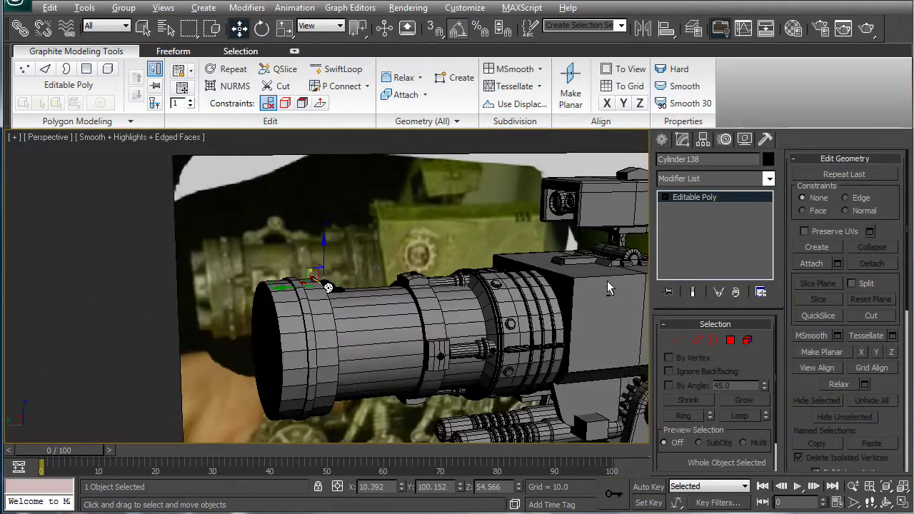
{"action": "middle_click_drag", "start_coordinate": [606, 280], "coordinate": [581, 293], "text": "alt"}
{"action": "middle_click_drag", "start_coordinate": [421, 232], "coordinate": [457, 281]}
{"action": "scroll", "coordinate": [456, 281], "scroll_direction": "up", "scroll_amount": 4}
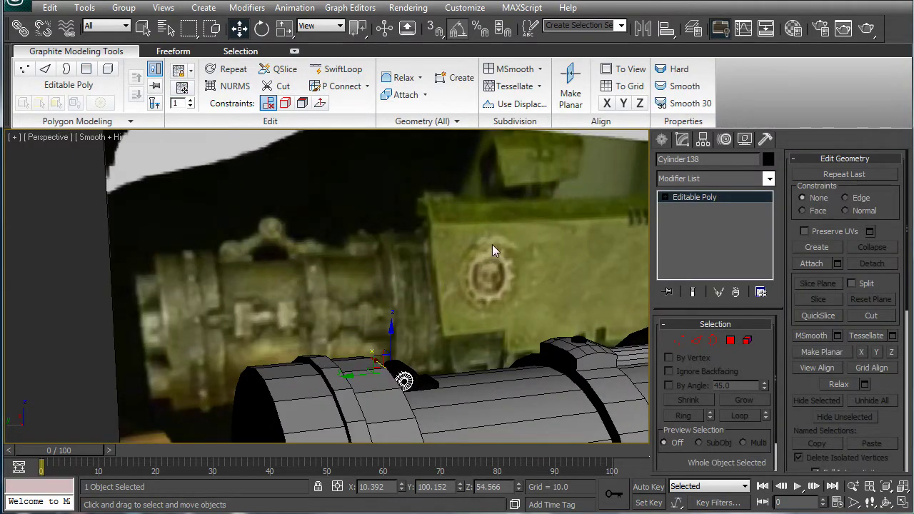
Copy the bracket pin cylinder as an independent copy up and rearward, above the barrel between the front flange and the clamp
{"action": "key", "text": "l"}
{"action": "middle_click_drag", "start_coordinate": [477, 330], "coordinate": [643, 392]}
{"action": "scroll", "coordinate": [449, 282], "scroll_direction": "up", "scroll_amount": 7}
{"action": "middle_click_drag", "start_coordinate": [493, 257], "coordinate": [230, 279]}
{"action": "scroll", "coordinate": [359, 298], "scroll_direction": "up", "scroll_amount": 1}
{"action": "scroll", "coordinate": [360, 298], "scroll_direction": "down", "scroll_amount": 2}
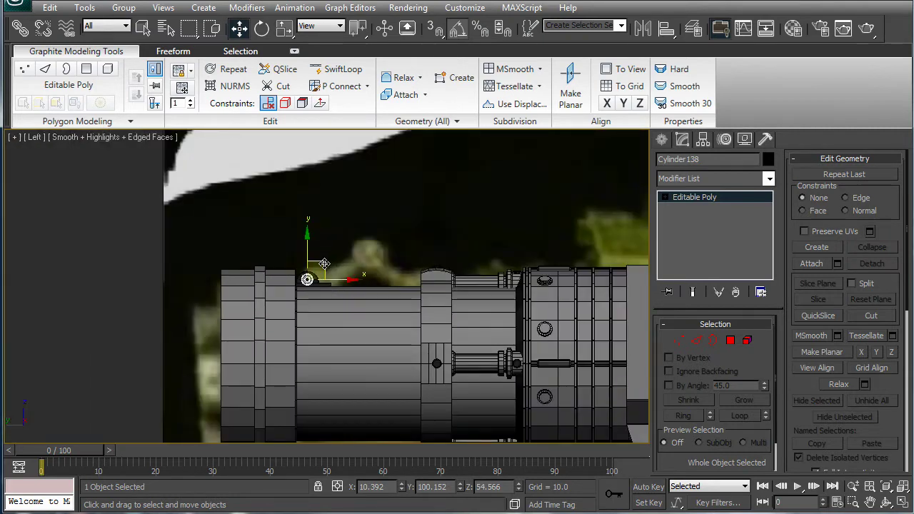
{"action": "left_click_drag", "start_coordinate": [324, 263], "coordinate": [383, 239], "text": "shift"}
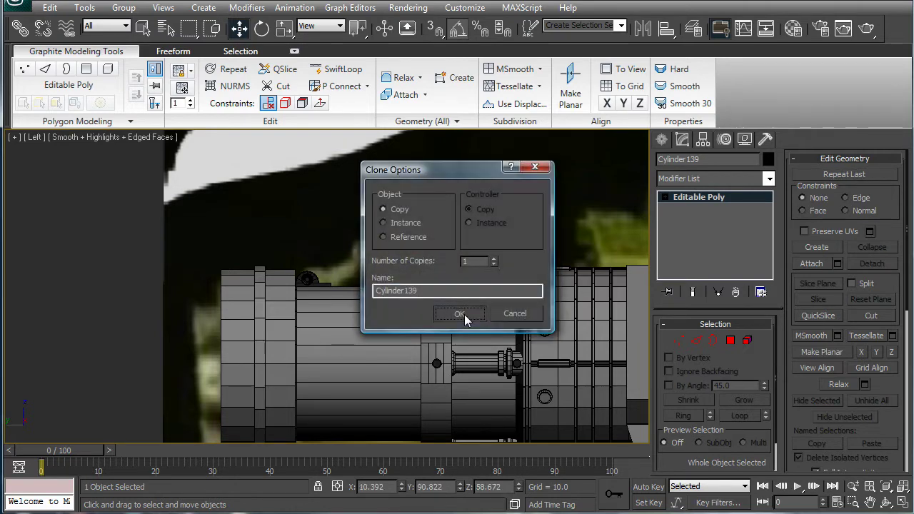
{"action": "left_click", "coordinate": [462, 313]}
Scale the copied cylinder up uniformly into a large roller floating above the barrel, then deselect it
{"action": "scroll", "coordinate": [441, 280], "scroll_direction": "up", "scroll_amount": 3}
{"action": "key", "text": "r"}
{"action": "left_click_drag", "start_coordinate": [437, 212], "coordinate": [546, 129]}
{"action": "left_click", "coordinate": [503, 224]}
Copy the arched bracket together with its pin, turn the copy to face the opposite way and place it against the clamp
{"action": "left_click", "coordinate": [303, 277]}
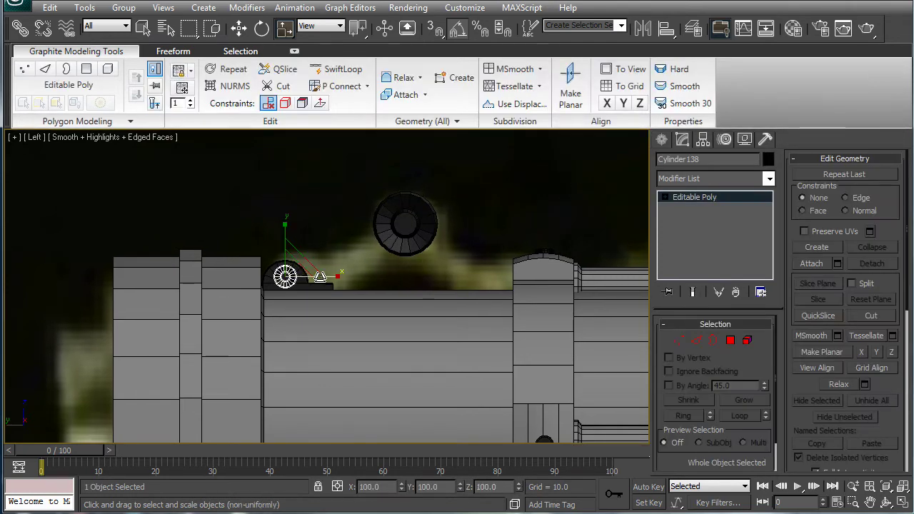
{"action": "left_click", "coordinate": [322, 287], "text": "ctrl"}
{"action": "key", "text": "w"}
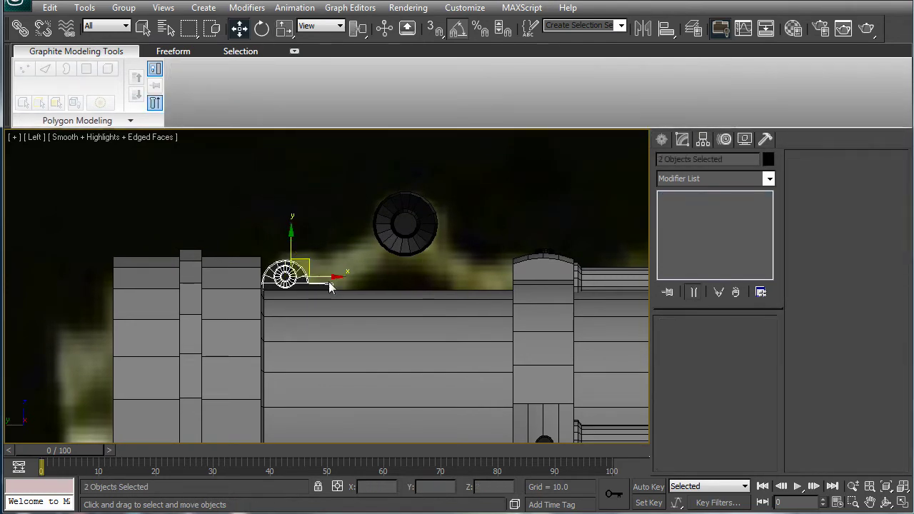
{"action": "mouse_move", "coordinate": [325, 283]}
{"action": "left_mouse_down", "text": "shift"}
{"action": "mouse_move", "coordinate": [558, 274]}
{"action": "mouse_move", "coordinate": [545, 272]}
{"action": "left_mouse_up", "text": "shift"}
{"action": "left_click", "coordinate": [459, 315]}
{"action": "key", "text": "e"}
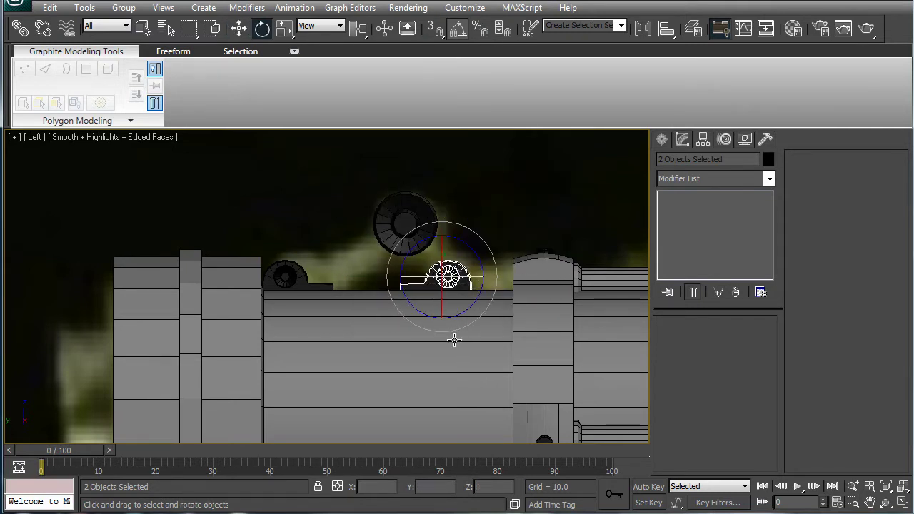
{"action": "key", "text": "w"}
{"action": "left_click_drag", "start_coordinate": [478, 276], "coordinate": [522, 276]}
Delete the copied bracket and move its remaining pin into the clamp's top block
{"action": "left_click", "coordinate": [464, 286]}
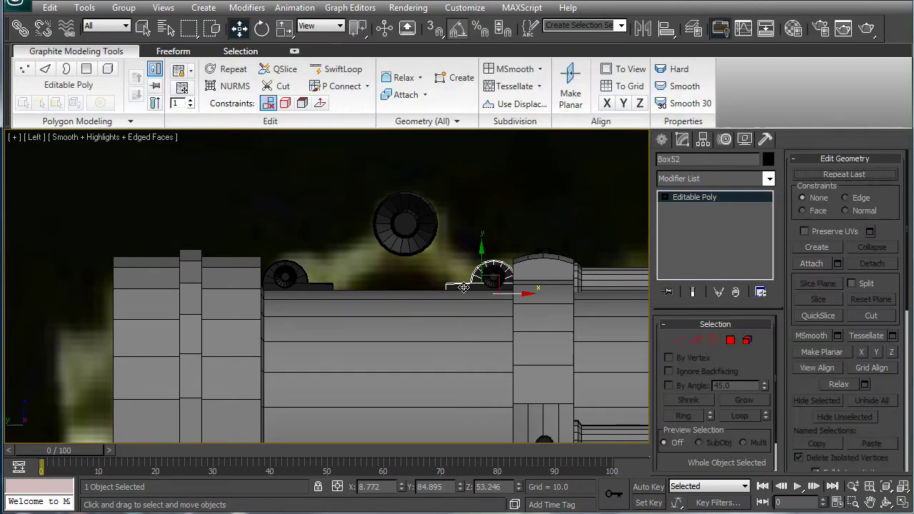
{"action": "key", "text": "Delete"}
{"action": "left_click", "coordinate": [495, 276]}
{"action": "left_click_drag", "start_coordinate": [509, 257], "coordinate": [555, 252]}
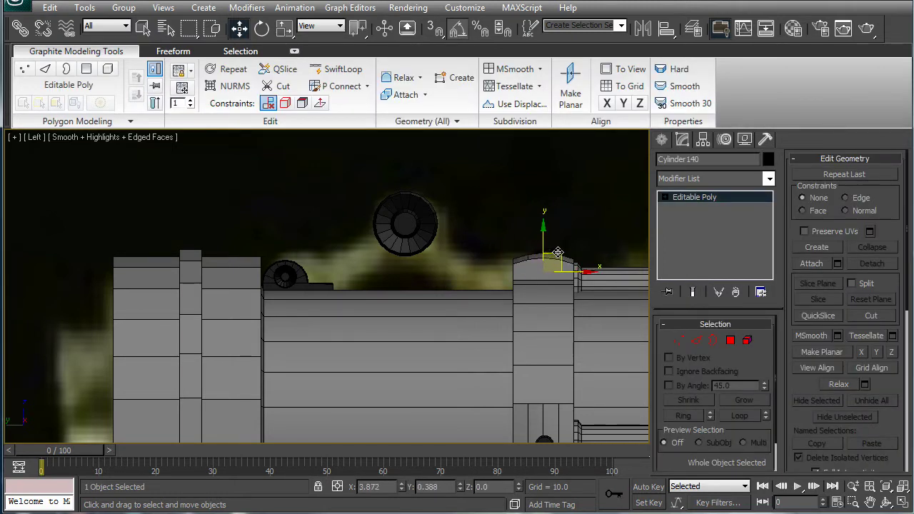
Move the pin along X to about 4.846 so both ends protrude evenly from the sides of the clamp block
{"action": "key", "text": "p"}
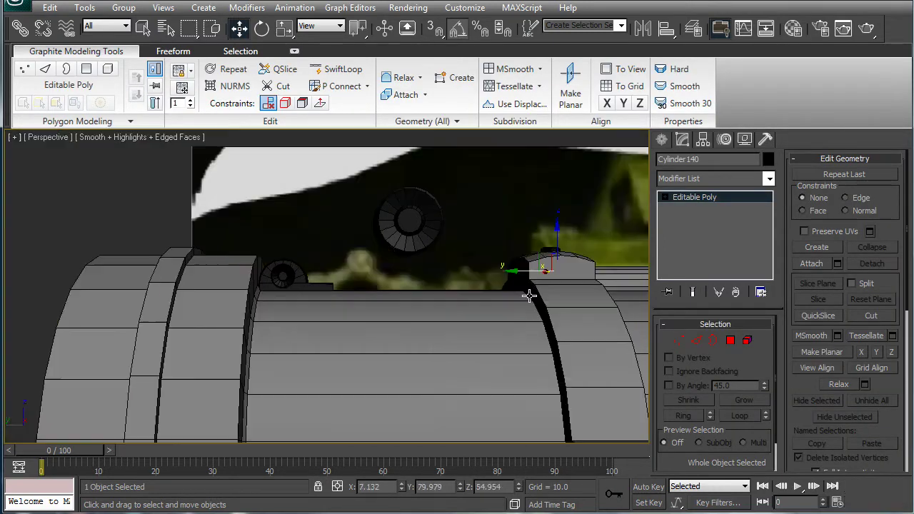
{"action": "key", "text": "z"}
{"action": "key", "text": "r"}
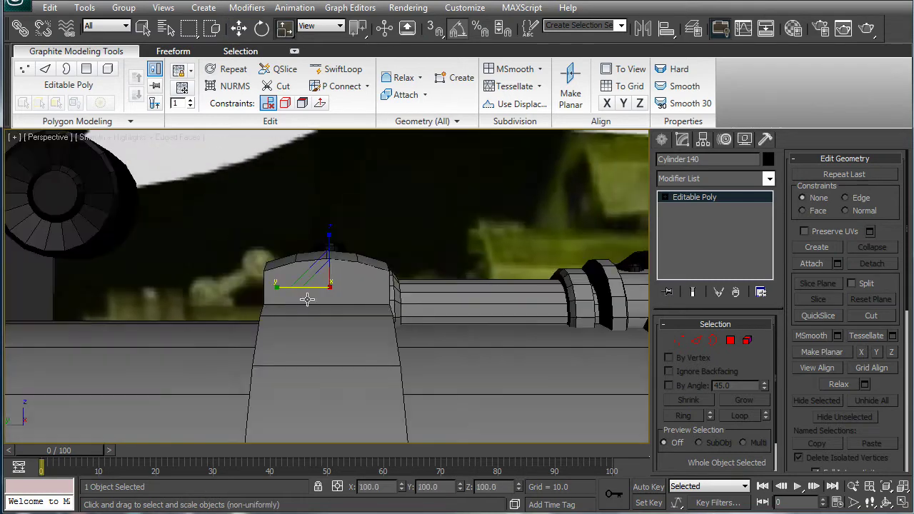
{"action": "middle_click_drag", "start_coordinate": [328, 277], "coordinate": [518, 367], "text": "alt"}
{"action": "key", "text": "w"}
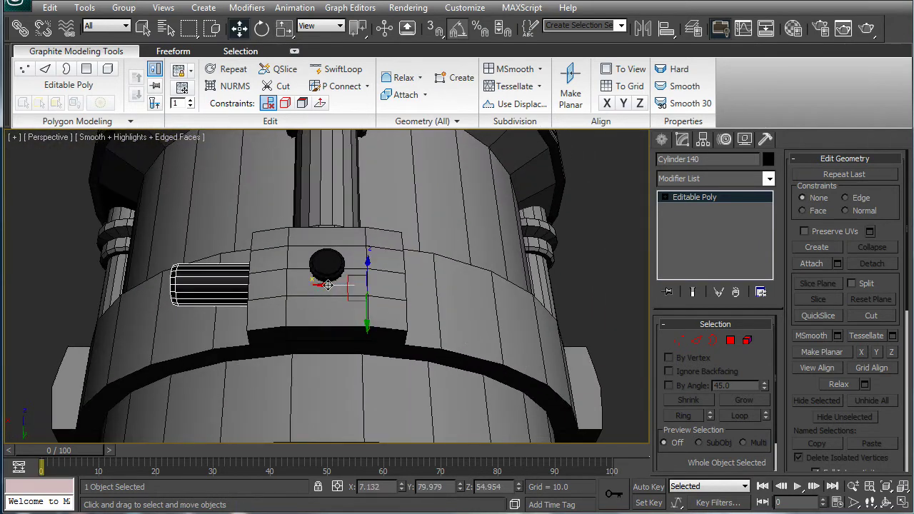
{"action": "left_click_drag", "start_coordinate": [337, 290], "coordinate": [383, 297]}
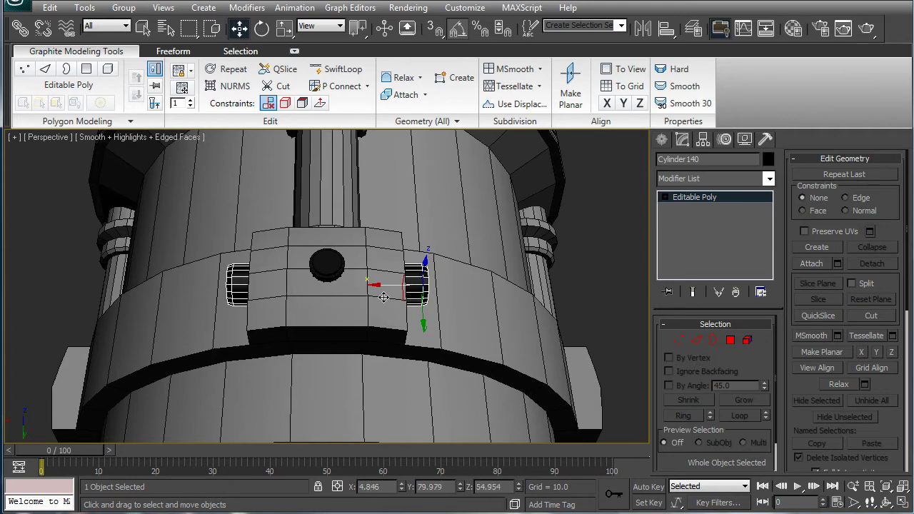
Centre the pin's pivot on the object and scale the pin slightly along X to adjust how far its ends protrude
{"action": "middle_click_drag", "start_coordinate": [383, 298], "coordinate": [179, 287], "text": "alt"}
{"action": "left_click", "coordinate": [702, 141]}
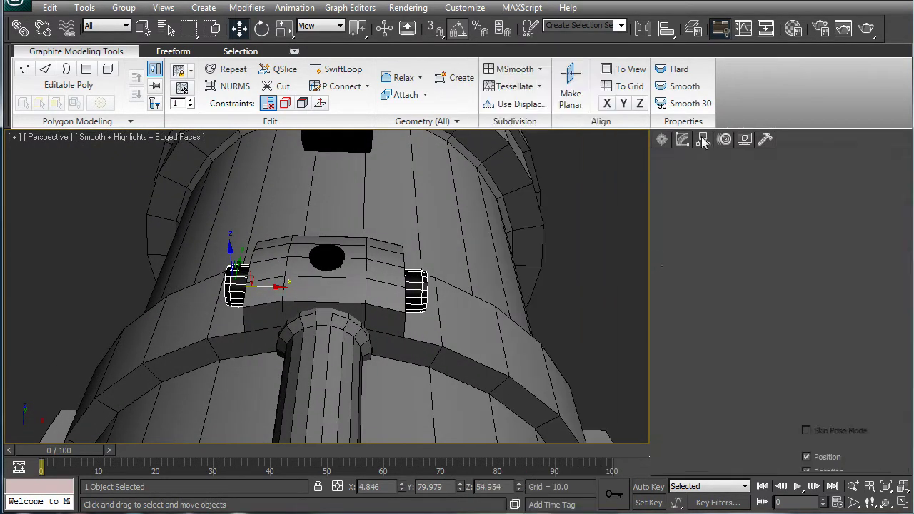
{"action": "left_click", "coordinate": [705, 231]}
{"action": "left_click", "coordinate": [711, 303]}
{"action": "left_click", "coordinate": [714, 230]}
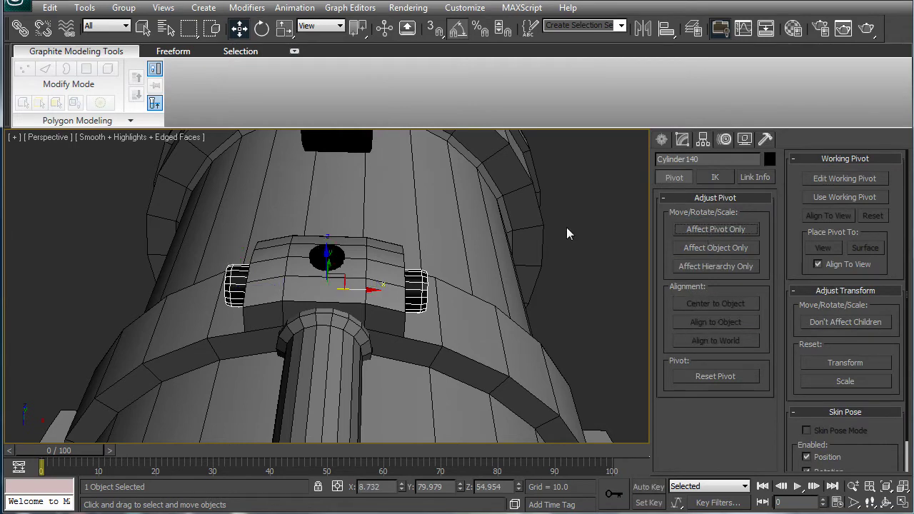
{"action": "key", "text": "r"}
{"action": "left_click_drag", "start_coordinate": [369, 289], "coordinate": [360, 290]}
{"action": "middle_click_drag", "start_coordinate": [462, 280], "coordinate": [377, 268], "text": "alt"}
{"action": "left_click_drag", "start_coordinate": [355, 303], "coordinate": [358, 302]}
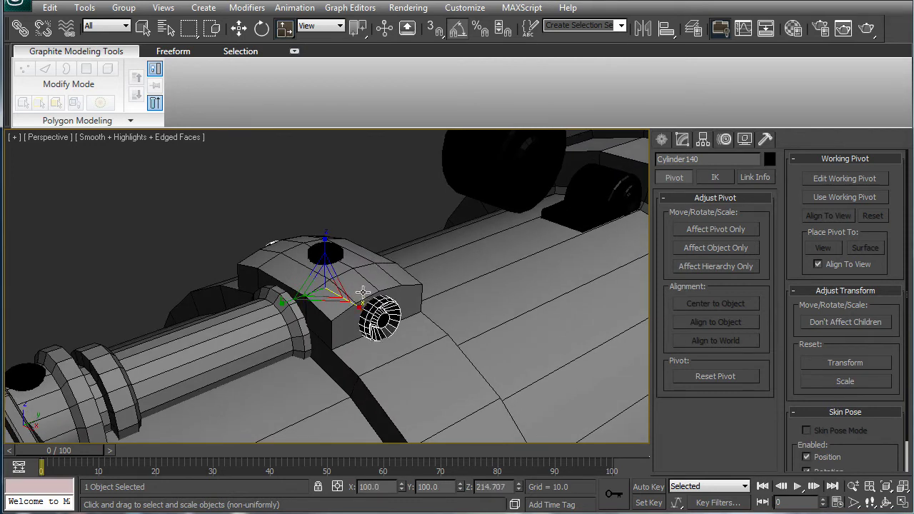
Raise the pin slightly in the clamp block to Z 55.105 and deselect it
{"action": "key", "text": "q"}
{"action": "key", "text": "w"}
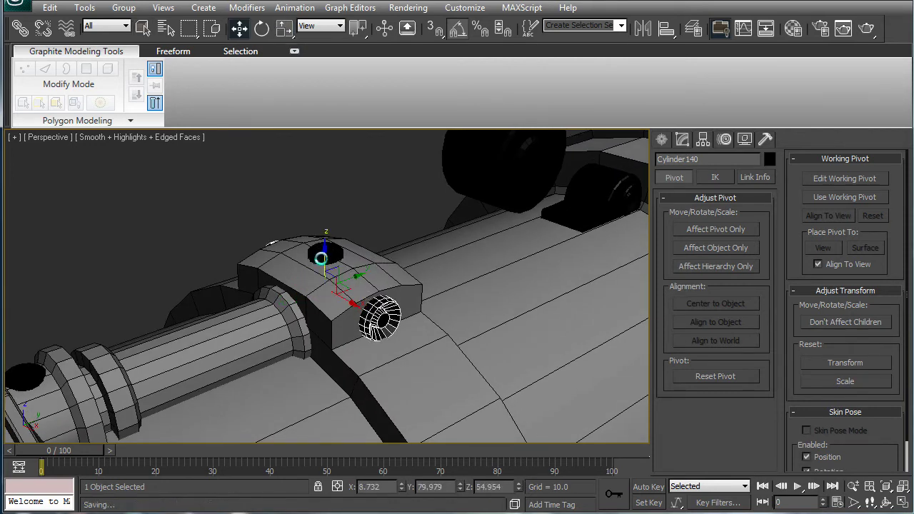
{"action": "left_click_drag", "start_coordinate": [321, 257], "coordinate": [322, 254]}
{"action": "middle_click_drag", "start_coordinate": [373, 281], "coordinate": [296, 268], "text": "alt"}
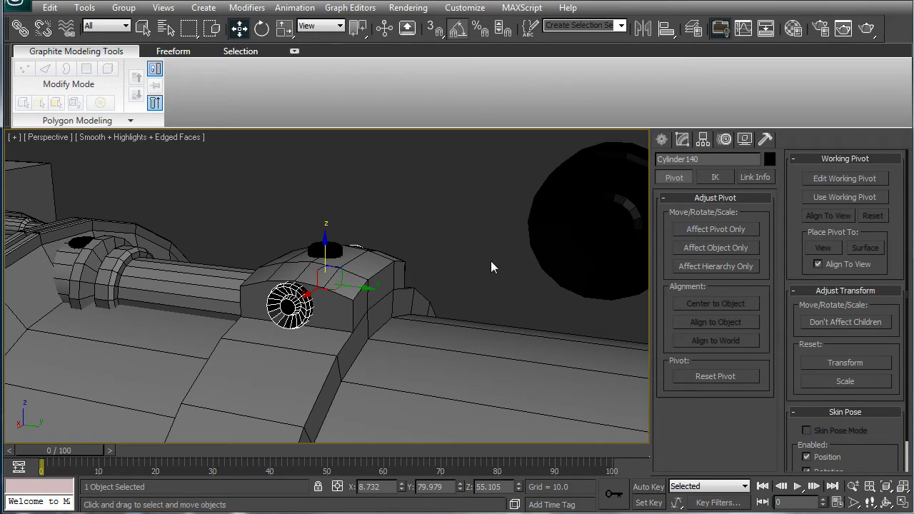
{"action": "left_click", "coordinate": [430, 221]}
Create a box about 9.55 long, 2.011 wide and 2.405 high on the barrel, extending rearward from the front bracket
{"action": "scroll", "coordinate": [410, 230], "scroll_direction": "down", "scroll_amount": 4}
{"action": "middle_click_drag", "start_coordinate": [407, 233], "coordinate": [226, 257], "text": "alt"}
{"action": "scroll", "coordinate": [327, 262], "scroll_direction": "up", "scroll_amount": 5}
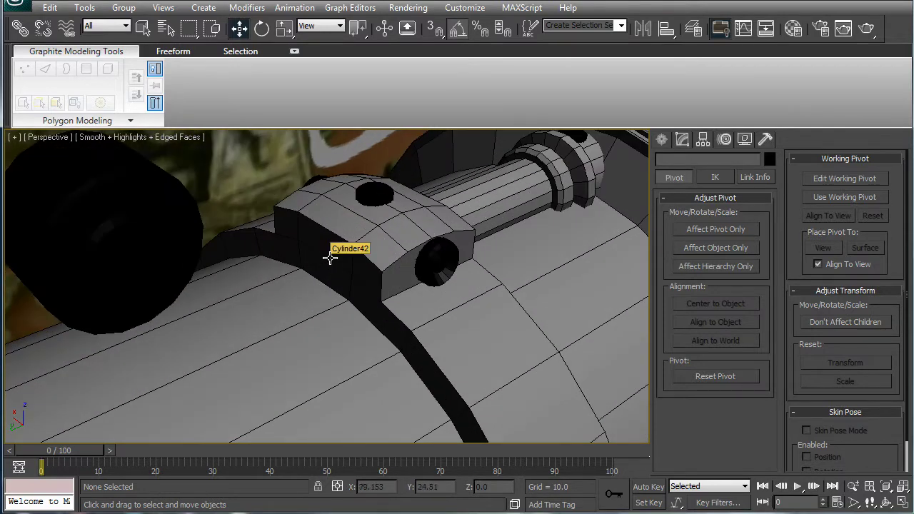
{"action": "scroll", "coordinate": [330, 258], "scroll_direction": "down", "scroll_amount": 5}
{"action": "middle_click_drag", "start_coordinate": [329, 257], "coordinate": [356, 289], "text": "alt"}
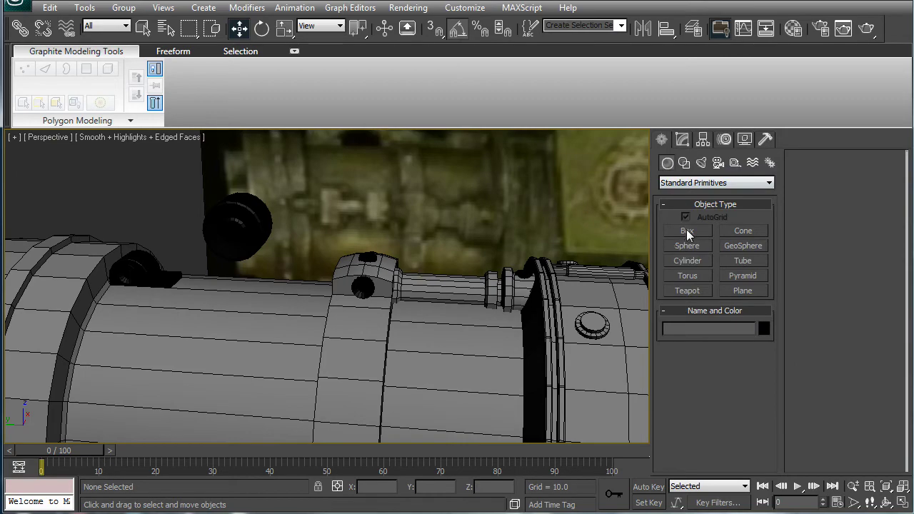
{"action": "left_click", "coordinate": [688, 234]}
{"action": "middle_click_drag", "start_coordinate": [468, 281], "coordinate": [477, 323], "text": "alt"}
{"action": "left_click_drag", "start_coordinate": [150, 285], "coordinate": [265, 295]}
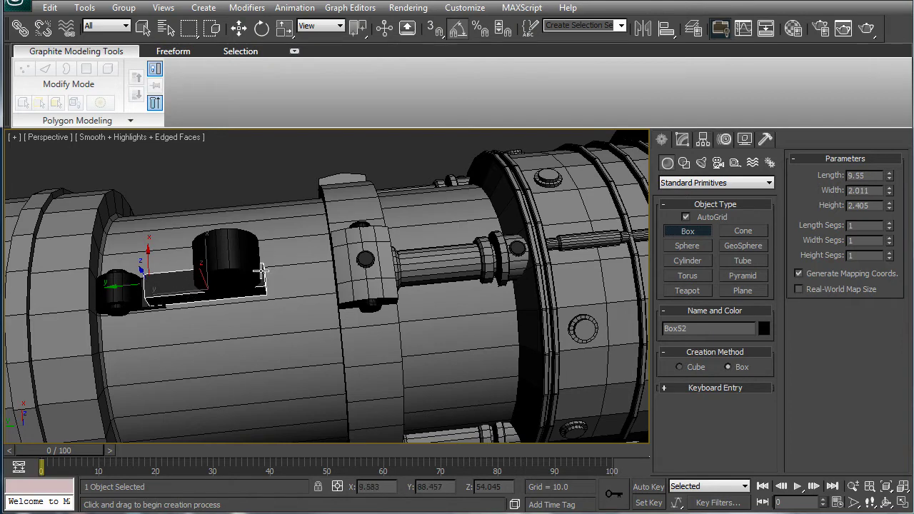
Align the box's pivot to the pin in the front bracket and leave pivot editing
{"action": "middle_click_drag", "start_coordinate": [294, 307], "coordinate": [503, 233], "text": "alt"}
{"action": "scroll", "coordinate": [244, 267], "scroll_direction": "up", "scroll_amount": 4}
{"action": "left_click", "coordinate": [683, 140]}
{"action": "left_click", "coordinate": [704, 139]}
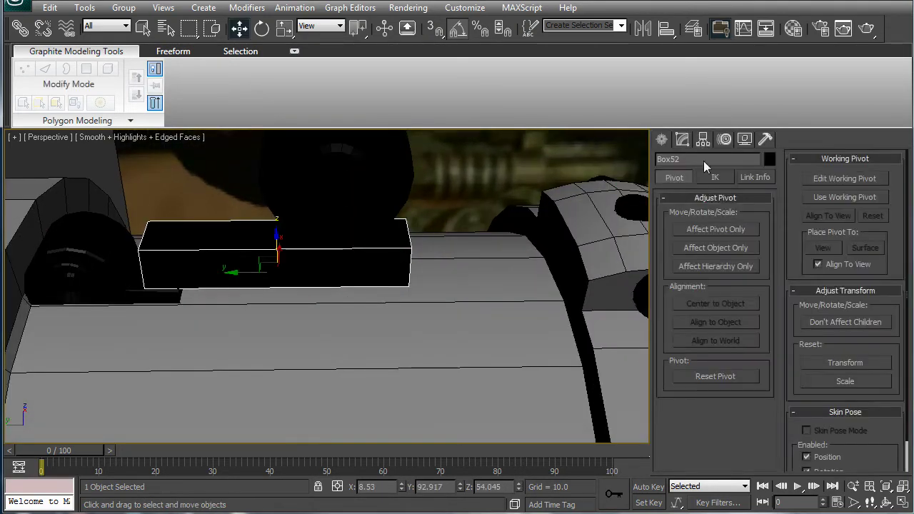
{"action": "left_click", "coordinate": [716, 229]}
{"action": "left_click", "coordinate": [666, 28]}
{"action": "left_click", "coordinate": [127, 282]}
{"action": "left_click", "coordinate": [443, 379]}
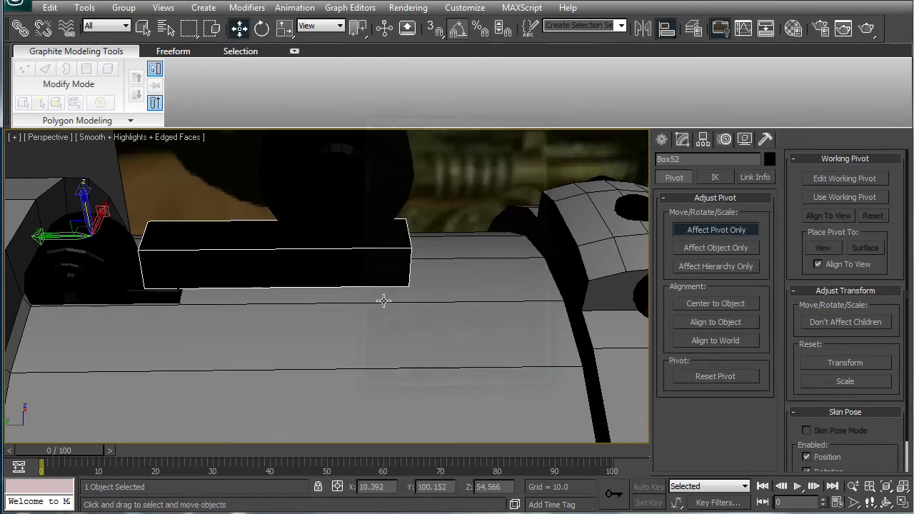
{"action": "middle_click_drag", "start_coordinate": [383, 300], "coordinate": [392, 310]}
{"action": "key", "text": "e"}
{"action": "scroll", "coordinate": [319, 294], "scroll_direction": "down", "scroll_amount": 5}
{"action": "middle_click_drag", "start_coordinate": [296, 308], "coordinate": [295, 278], "text": "alt"}
{"action": "left_click_drag", "start_coordinate": [279, 273], "coordinate": [271, 251]}
{"action": "left_click", "coordinate": [684, 230]}
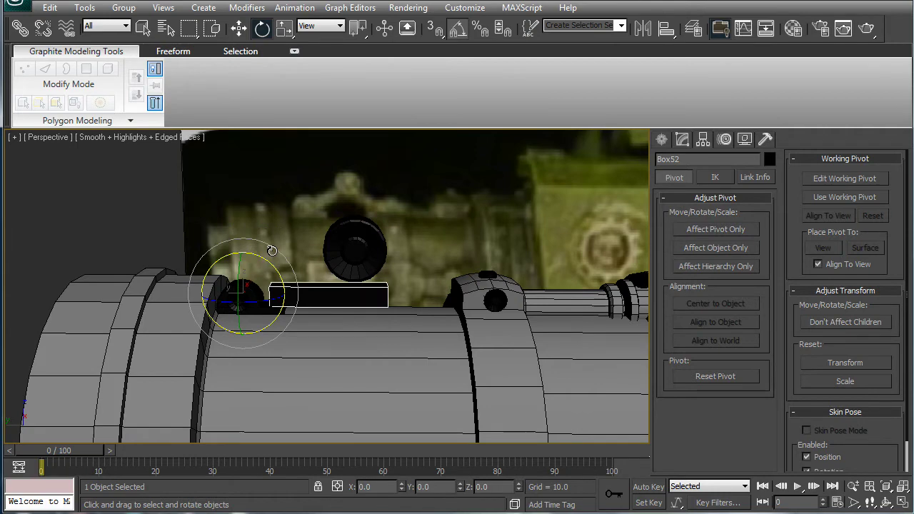
Convert the box to an Editable Poly and move its front end vertices into the arched bracket
{"action": "left_click", "coordinate": [681, 140]}
{"action": "right_click", "coordinate": [679, 197]}
{"action": "left_click", "coordinate": [691, 260]}
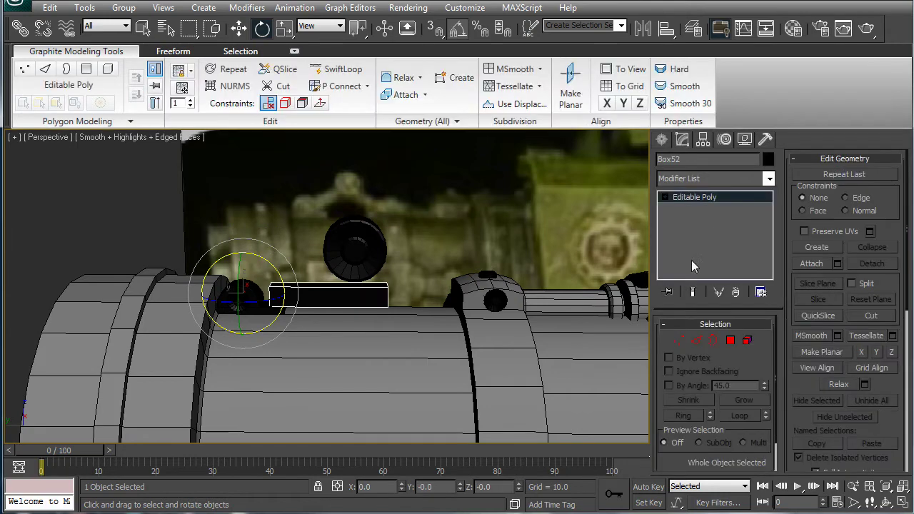
{"action": "left_click_drag", "start_coordinate": [224, 216], "coordinate": [224, 330]}
{"action": "scroll", "coordinate": [337, 322], "scroll_direction": "up", "scroll_amount": 2}
{"action": "key", "text": "w"}
{"action": "left_click_drag", "start_coordinate": [216, 264], "coordinate": [258, 280]}
Lower the box's four top vertices slightly to make the bar thinner and return to object level
{"action": "left_click_drag", "start_coordinate": [511, 332], "coordinate": [511, 332]}
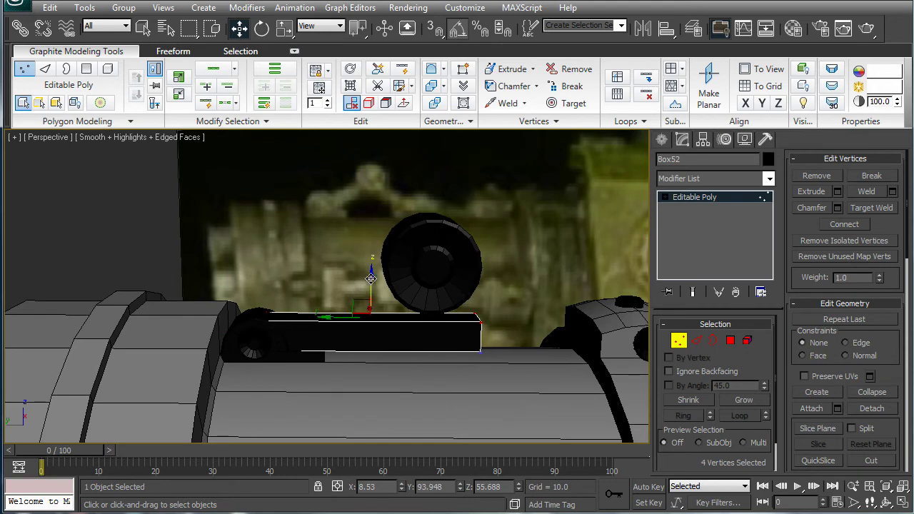
{"action": "left_click_drag", "start_coordinate": [370, 278], "coordinate": [371, 287]}
{"action": "left_click", "coordinate": [693, 197]}
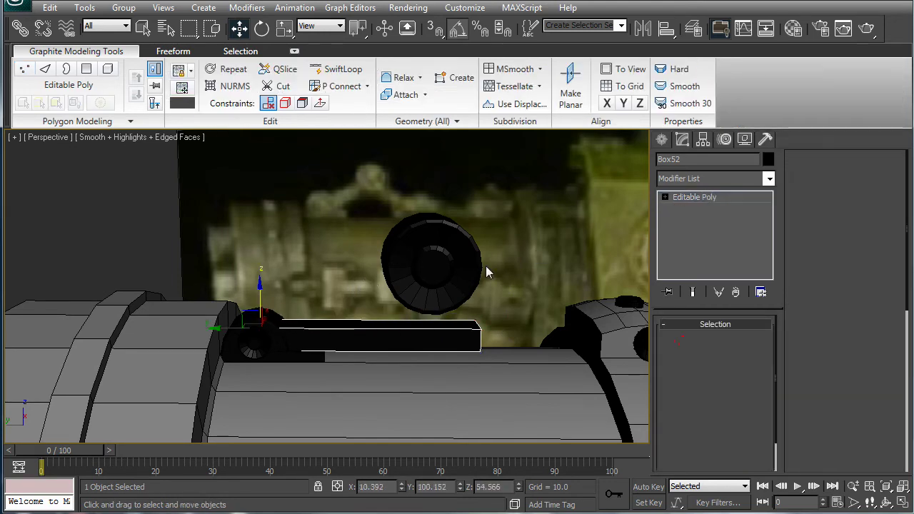
Rotate the bar -25 degrees about X so it rises from the bracket pin to the large roller
{"action": "key", "text": "e"}
{"action": "mouse_move", "coordinate": [285, 299]}
{"action": "left_mouse_down"}
{"action": "mouse_move", "coordinate": [287, 271]}
{"action": "mouse_move", "coordinate": [284, 290]}
{"action": "left_mouse_up"}
{"action": "middle_click_drag", "start_coordinate": [397, 296], "coordinate": [556, 308], "text": "alt"}
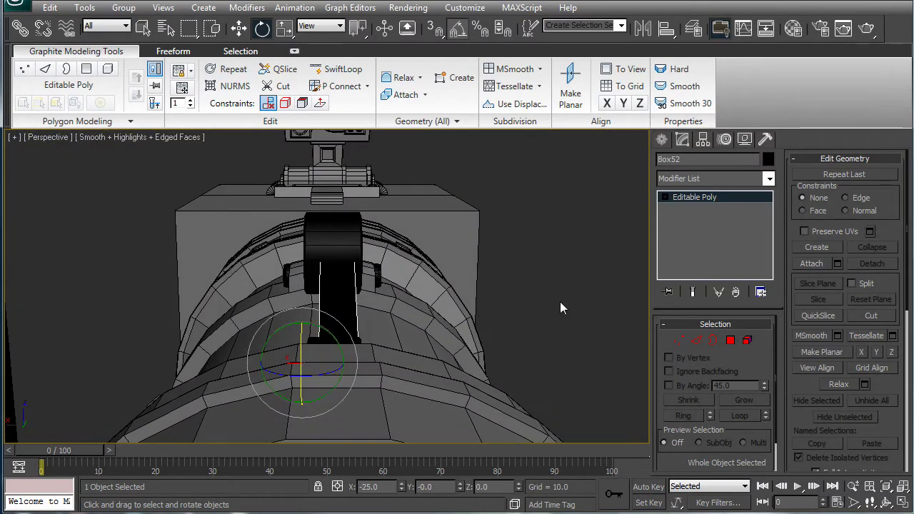
Shift the bar along X to 10.609 to centre it on the bracket
{"action": "scroll", "coordinate": [561, 301], "scroll_direction": "up", "scroll_amount": 3}
{"action": "key", "text": "t"}
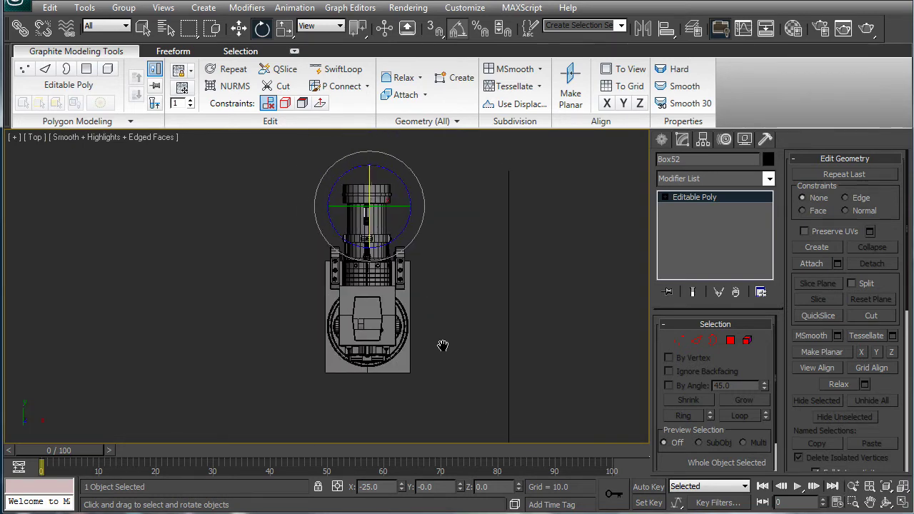
{"action": "key", "text": "z"}
{"action": "middle_click_drag", "start_coordinate": [404, 306], "coordinate": [411, 262]}
{"action": "key", "text": "w"}
{"action": "left_click_drag", "start_coordinate": [436, 164], "coordinate": [443, 164]}
{"action": "key", "text": "p"}
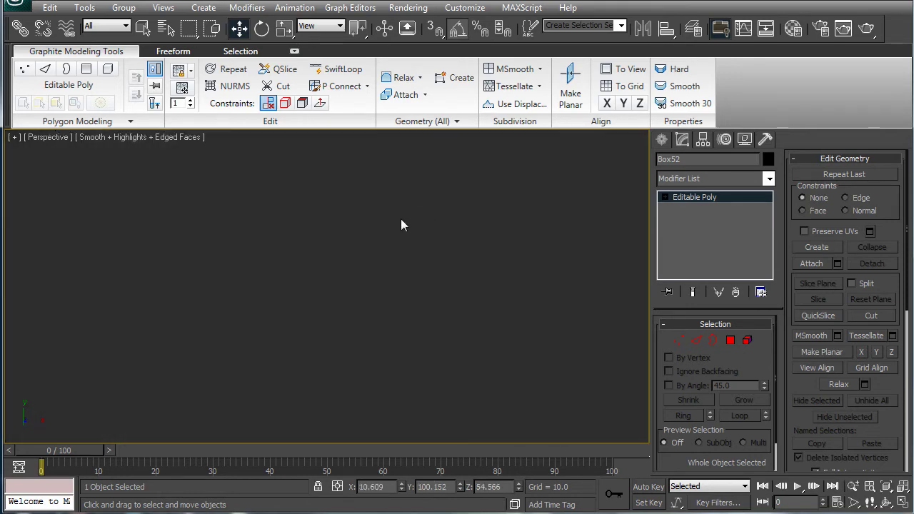
Select the bar's two long side polygons and inset them by 0.22
{"action": "middle_click_drag", "start_coordinate": [400, 224], "coordinate": [473, 172], "text": "alt"}
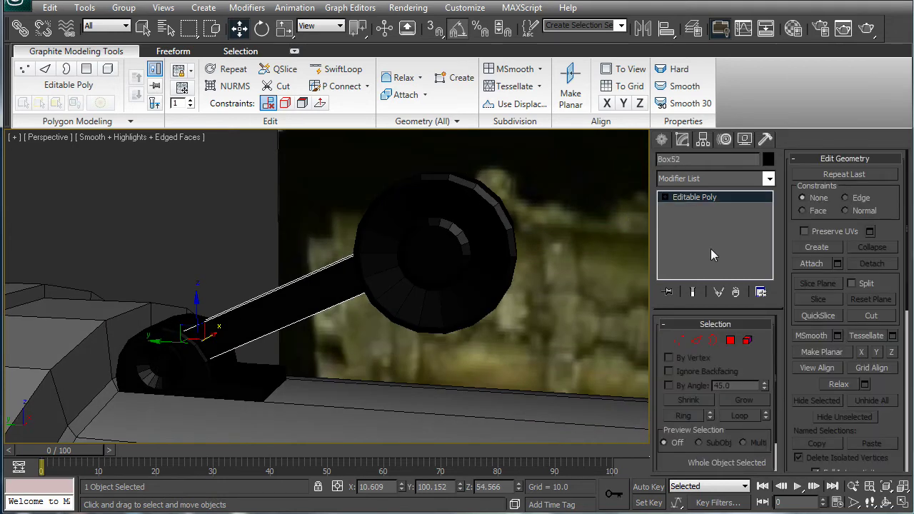
{"action": "left_click", "coordinate": [729, 341]}
{"action": "left_click", "coordinate": [349, 288]}
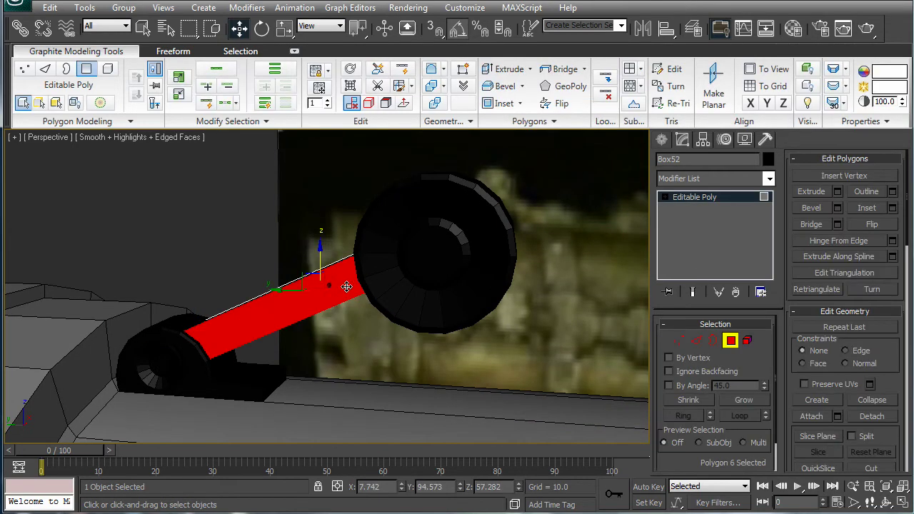
{"action": "middle_click_drag", "start_coordinate": [349, 288], "coordinate": [325, 300], "text": "alt"}
{"action": "left_click", "coordinate": [367, 293], "text": "ctrl"}
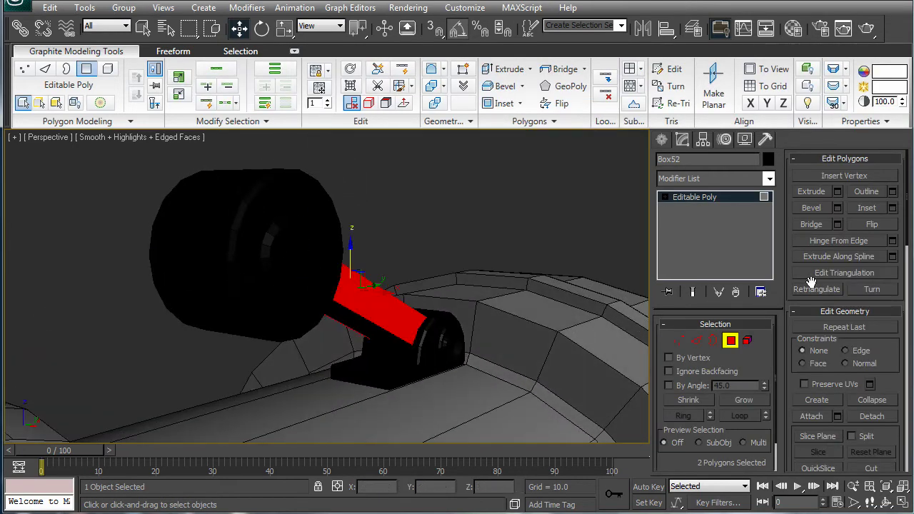
{"action": "left_click", "coordinate": [891, 208]}
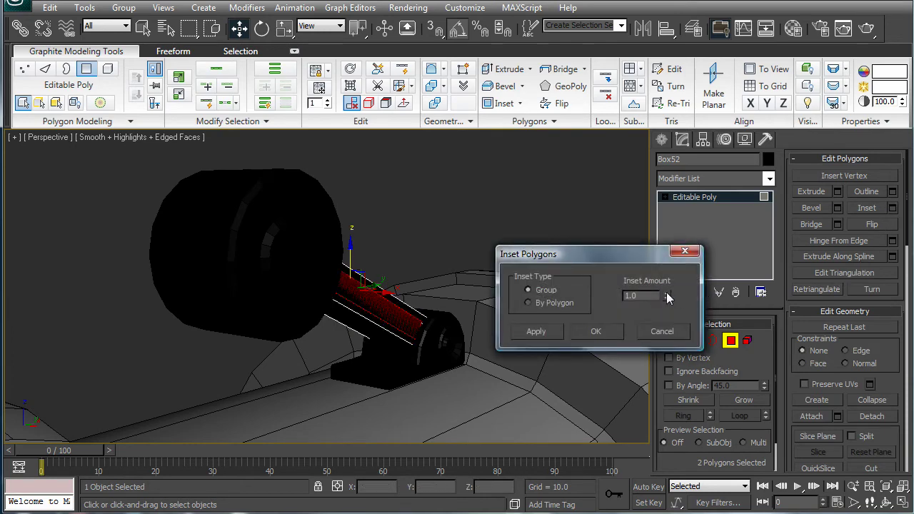
{"action": "left_click_drag", "start_coordinate": [666, 297], "coordinate": [657, 347]}
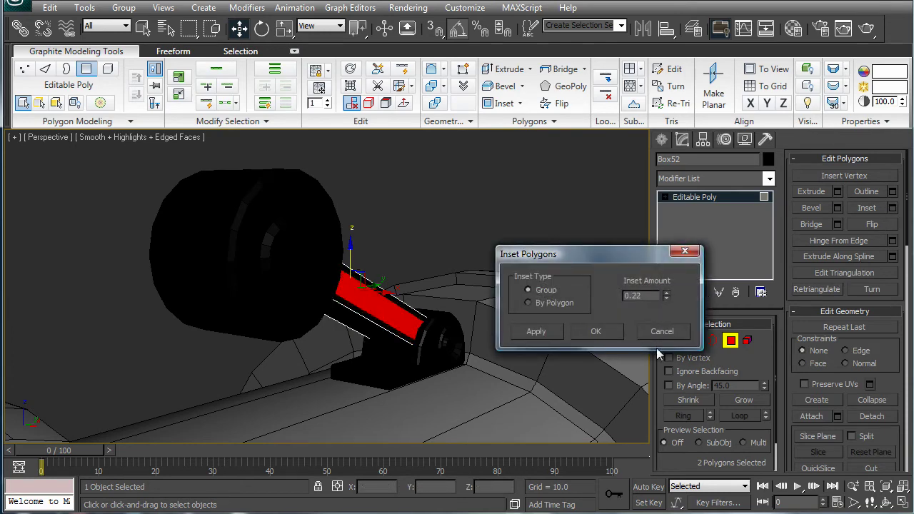
{"action": "left_click", "coordinate": [610, 332]}
Extrude both inset side faces of the bar by a small amount and return to object level
{"action": "left_click", "coordinate": [838, 191]}
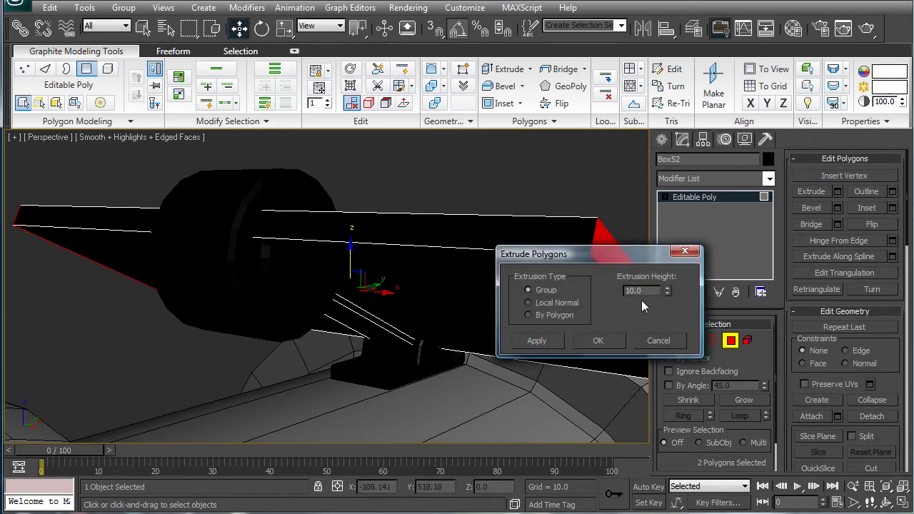
{"action": "left_click_drag", "start_coordinate": [667, 291], "coordinate": [664, 347]}
{"action": "middle_click_drag", "start_coordinate": [480, 309], "coordinate": [426, 266], "text": "alt"}
{"action": "scroll", "coordinate": [433, 282], "scroll_direction": "up", "scroll_amount": 4}
{"action": "middle_click_drag", "start_coordinate": [491, 292], "coordinate": [458, 269]}
{"action": "left_click_drag", "start_coordinate": [664, 292], "coordinate": [663, 298]}
{"action": "left_click", "coordinate": [603, 337]}
{"action": "left_click", "coordinate": [672, 199]}
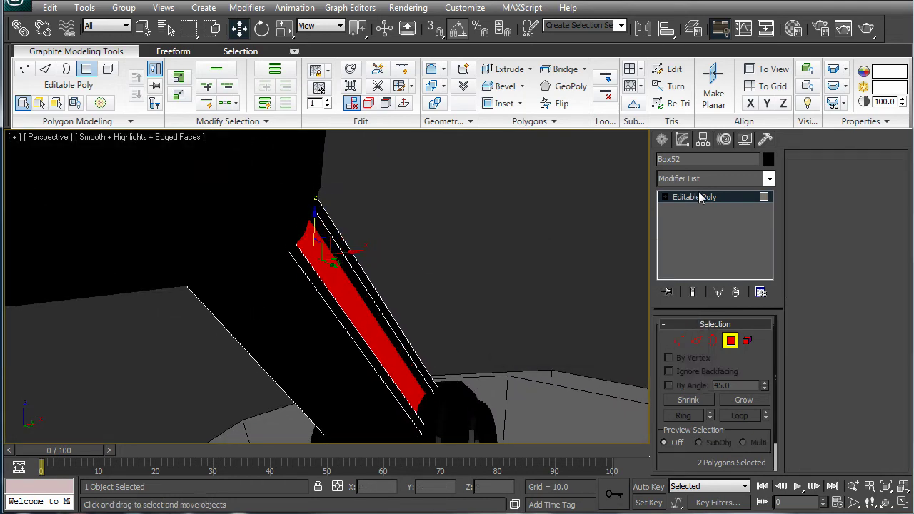
Select every object in the scene and assign the plain grey material to all of them
{"action": "left_click", "coordinate": [480, 230]}
{"action": "scroll", "coordinate": [438, 264], "scroll_direction": "down", "scroll_amount": 5}
{"action": "middle_click_drag", "start_coordinate": [438, 266], "coordinate": [539, 287], "text": "alt"}
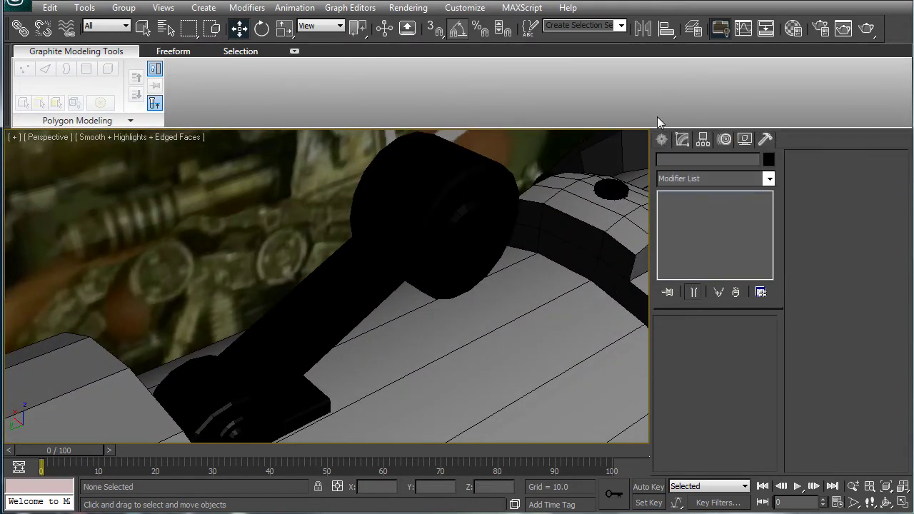
{"action": "key", "text": "ctrl+a"}
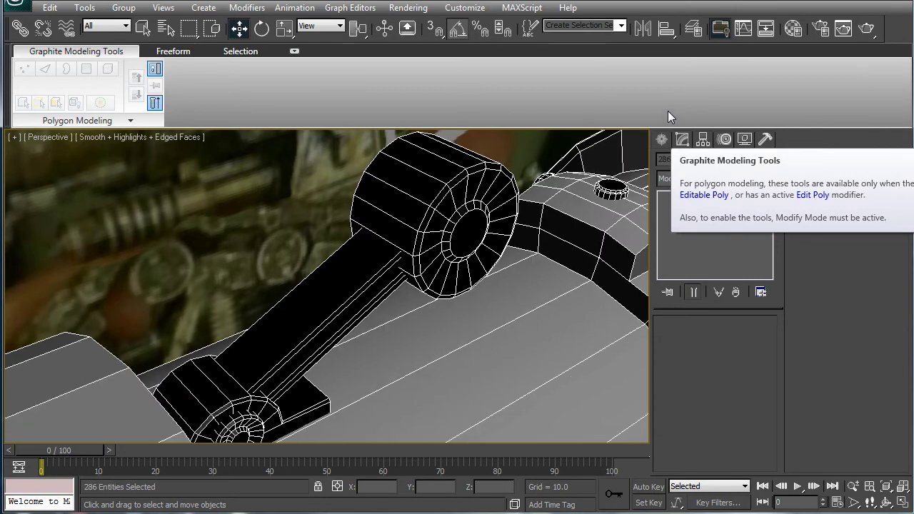
{"action": "left_click", "coordinate": [793, 29]}
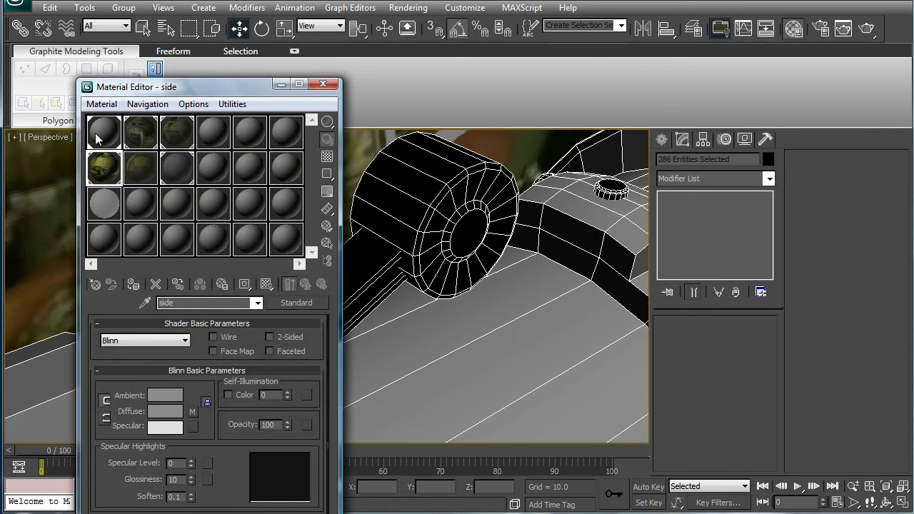
{"action": "left_click", "coordinate": [444, 281]}
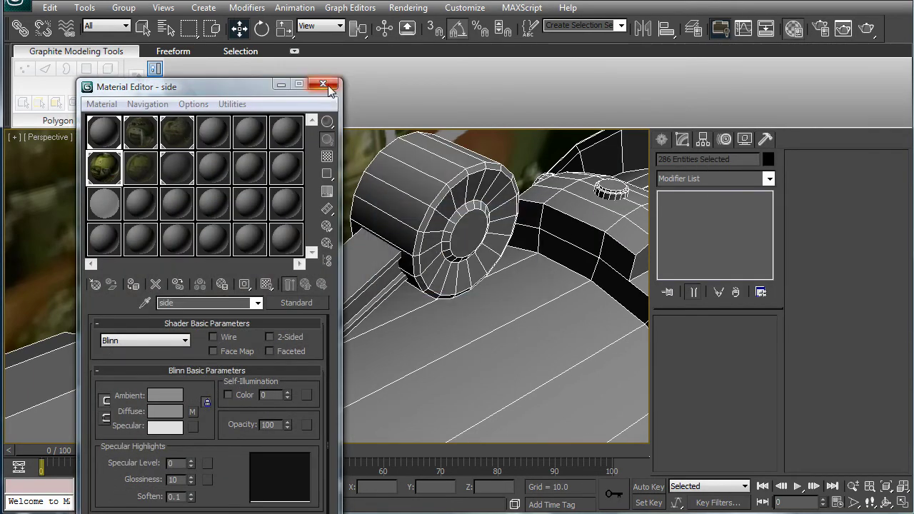
{"action": "left_click", "coordinate": [328, 88]}
Create a cylinder on the linkage bar's top face near the roller, about 0.62 in radius and 0.39 high
{"action": "left_click", "coordinate": [661, 139]}
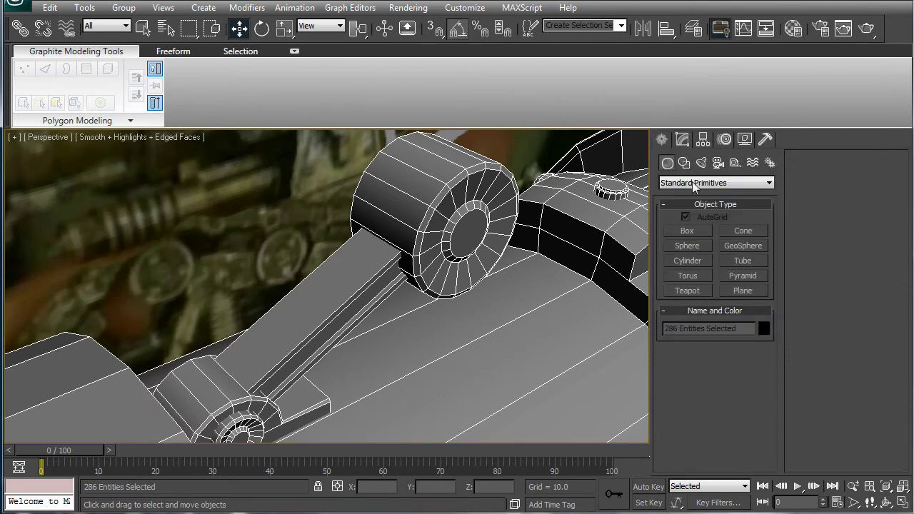
{"action": "left_click", "coordinate": [686, 262]}
{"action": "middle_click_drag", "start_coordinate": [443, 261], "coordinate": [353, 256], "text": "alt"}
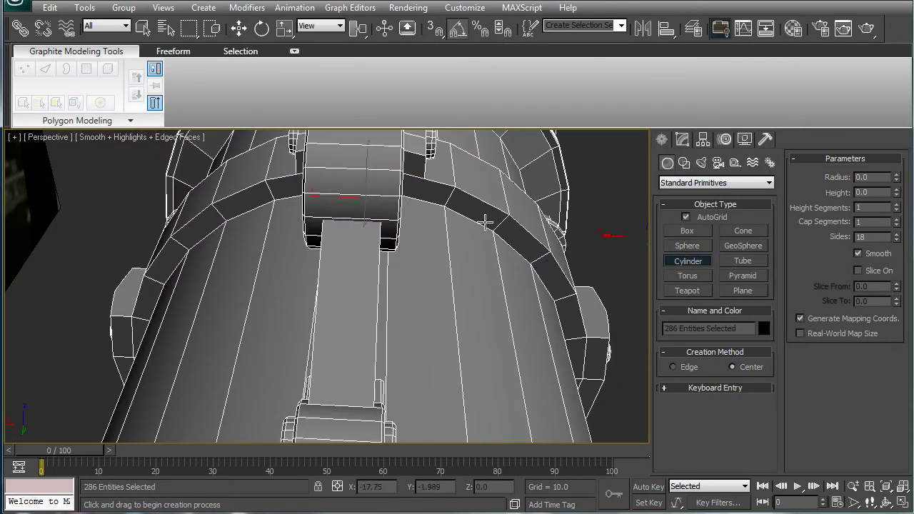
{"action": "left_click_drag", "start_coordinate": [352, 242], "coordinate": [348, 258]}
{"action": "left_click", "coordinate": [349, 246]}
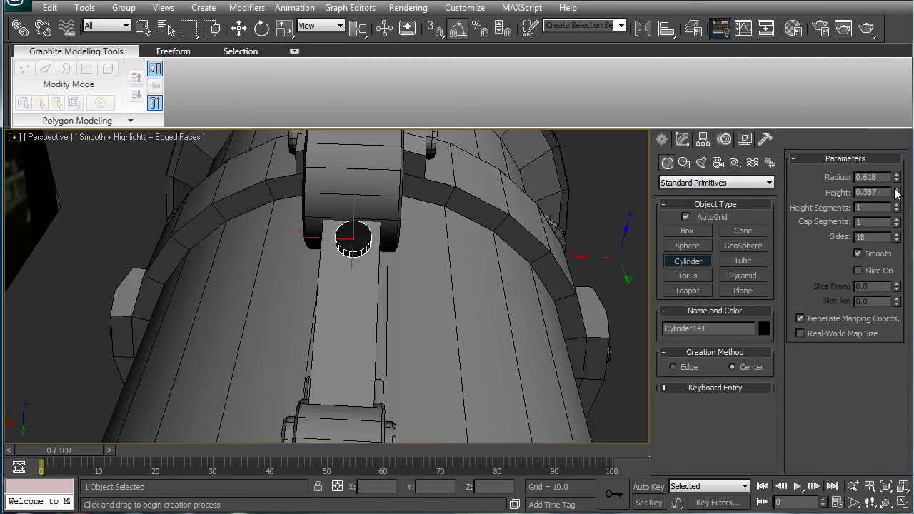
Set the new cylinder's sides to 6 to make a hexagonal bolt head, and end cylinder creation
{"action": "double_click", "coordinate": [868, 237]}
{"action": "type", "text": "5"}
{"action": "key", "text": "Return"}
{"action": "middle_click_drag", "start_coordinate": [422, 244], "coordinate": [322, 221], "text": "alt"}
{"action": "type", "text": "6"}
{"action": "key", "text": "Return"}
{"action": "right_click", "coordinate": [351, 192]}
Using the Local coordinate system, sink the hexagonal bolt head slightly into the bar and centre it across the bar's width
{"action": "left_click", "coordinate": [325, 25]}
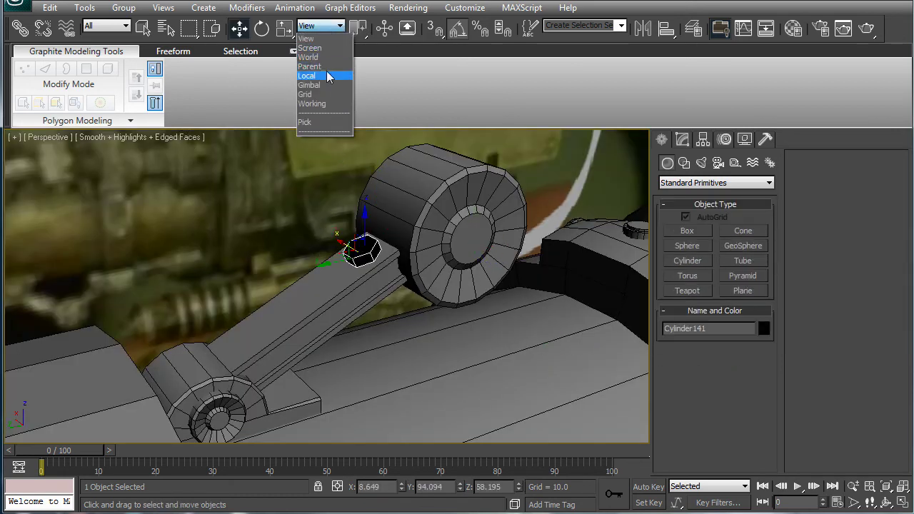
{"action": "left_click", "coordinate": [331, 75]}
{"action": "left_click_drag", "start_coordinate": [350, 224], "coordinate": [353, 228]}
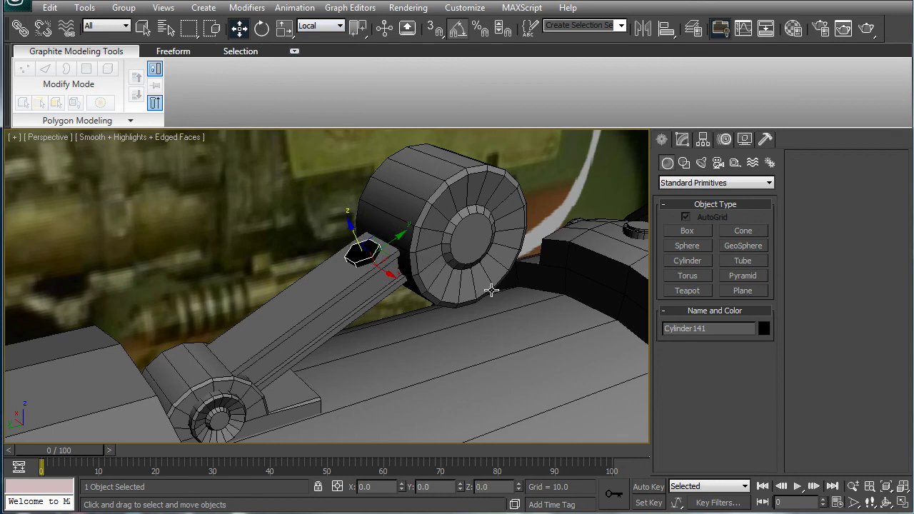
{"action": "middle_click_drag", "start_coordinate": [527, 305], "coordinate": [638, 347], "text": "alt"}
{"action": "left_click_drag", "start_coordinate": [386, 242], "coordinate": [384, 245]}
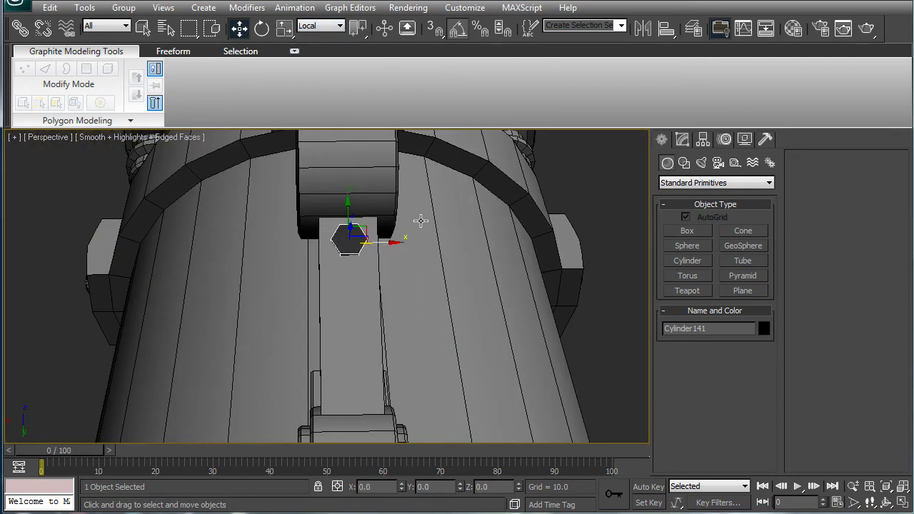